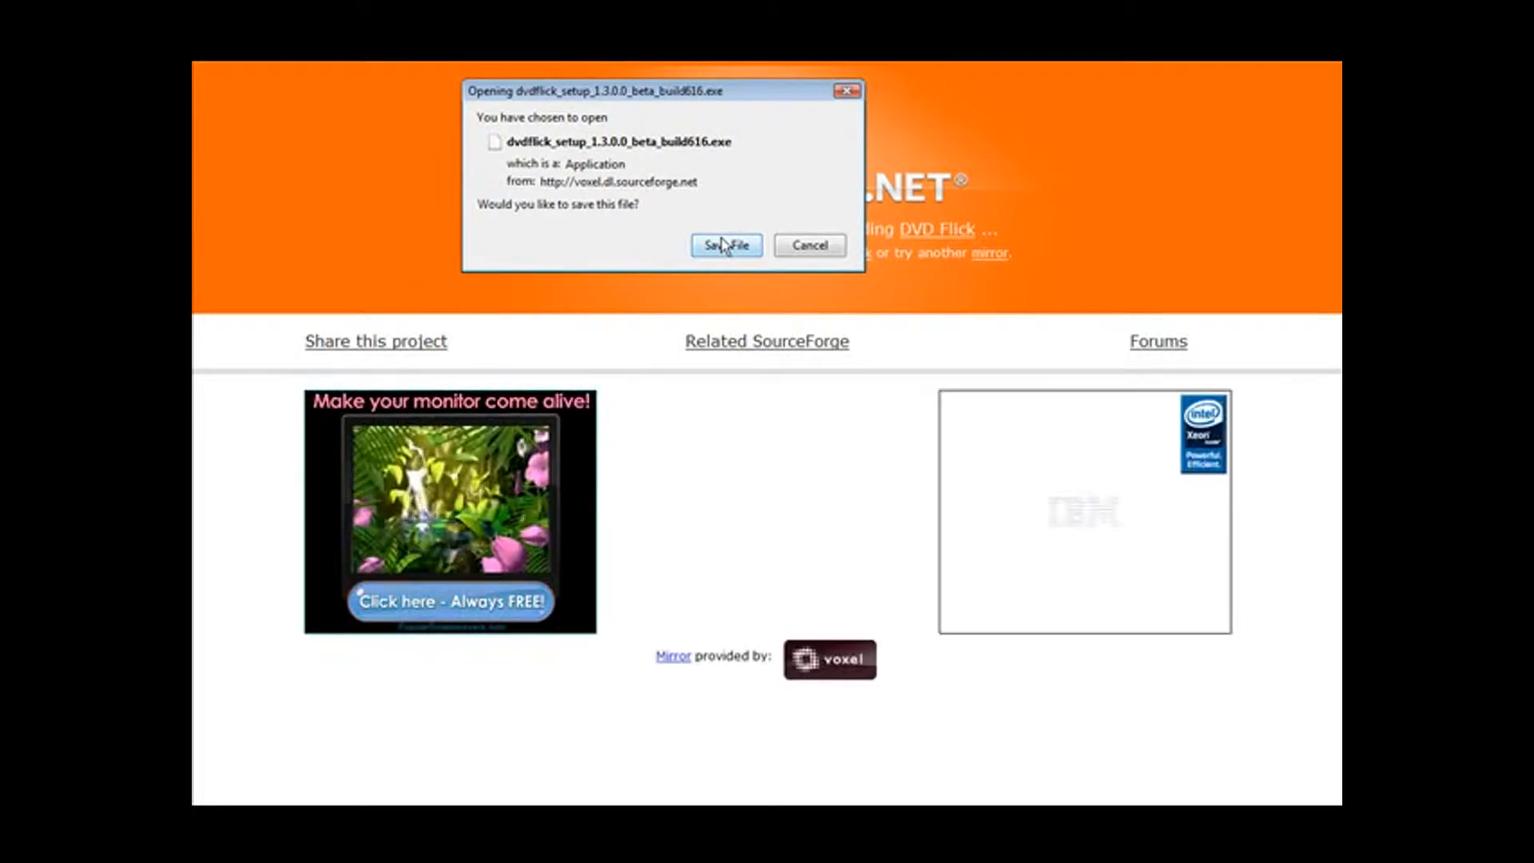
# - Save the offered installer file dvdflick_setup_1.3.0.0_beta_build616.exe
pyautogui.click(767, 244)
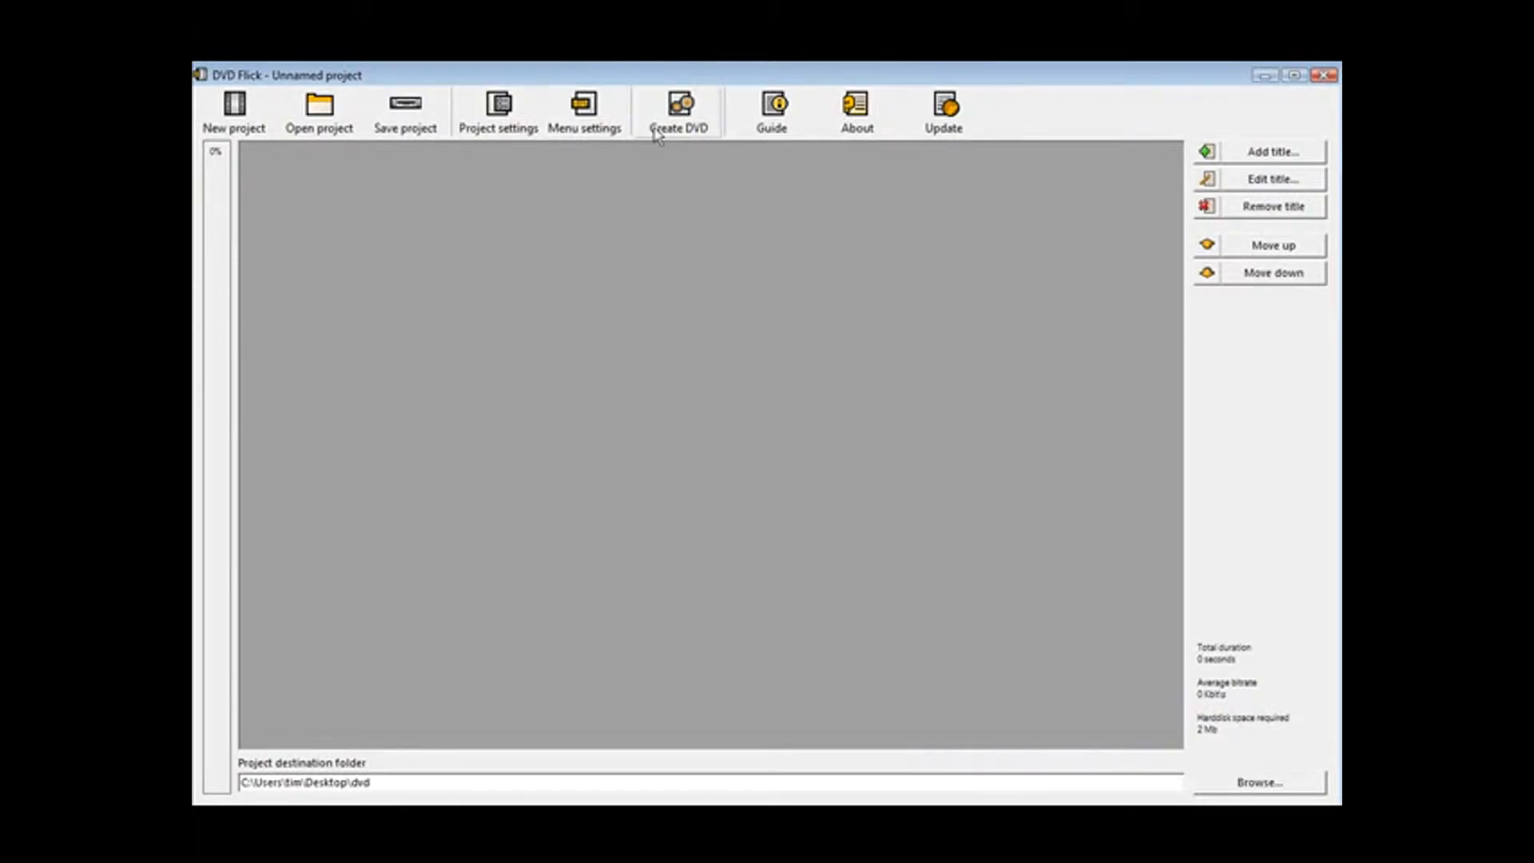
# - Open the project settings and set the project title to "test"
pyautogui.click(501, 120)
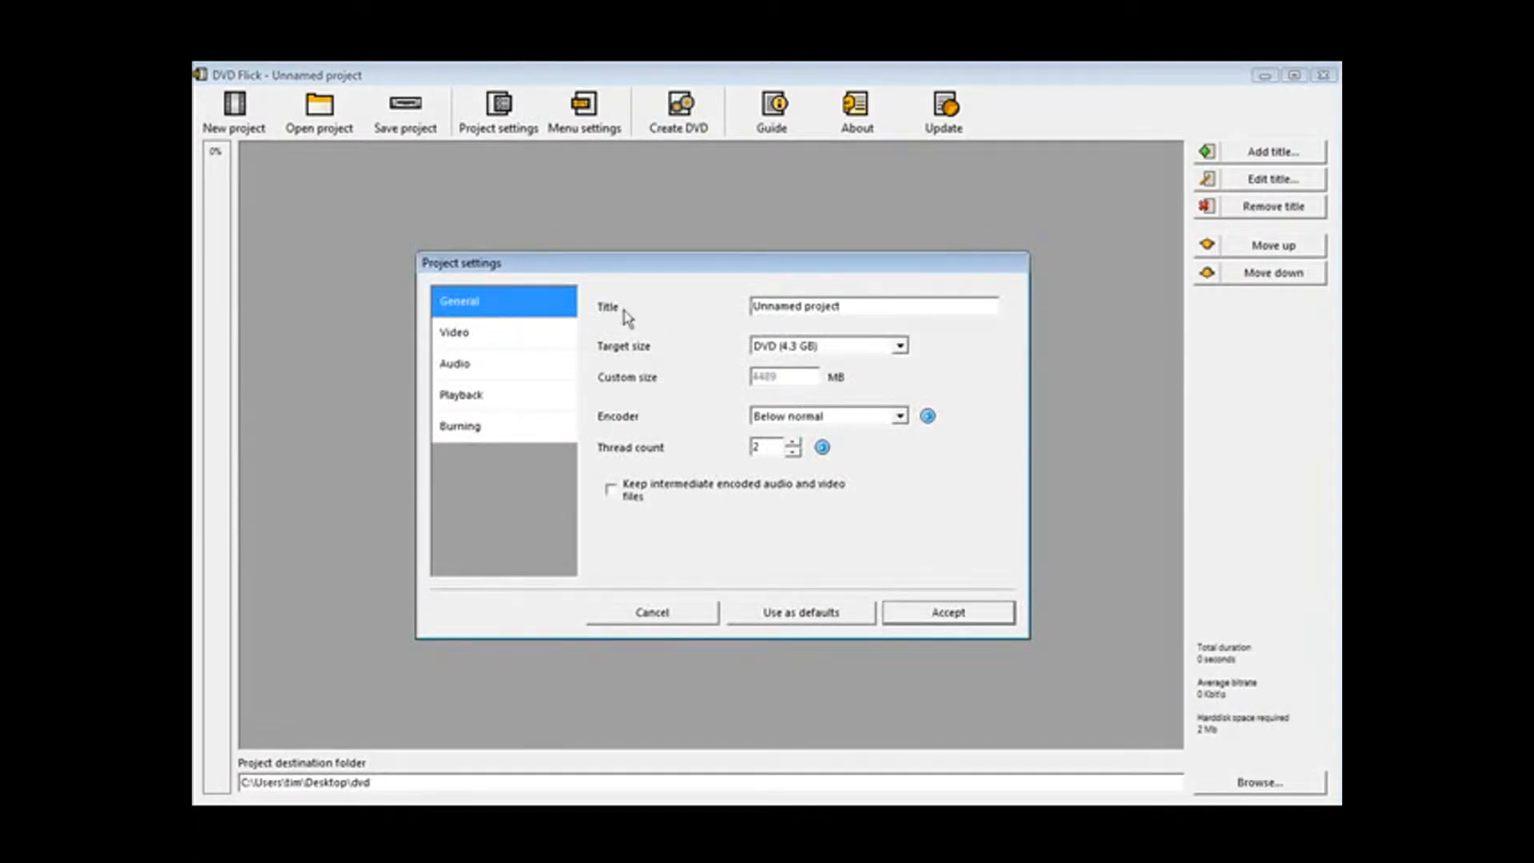
pyautogui.moveTo(841, 308); pyautogui.dragTo(681, 314)
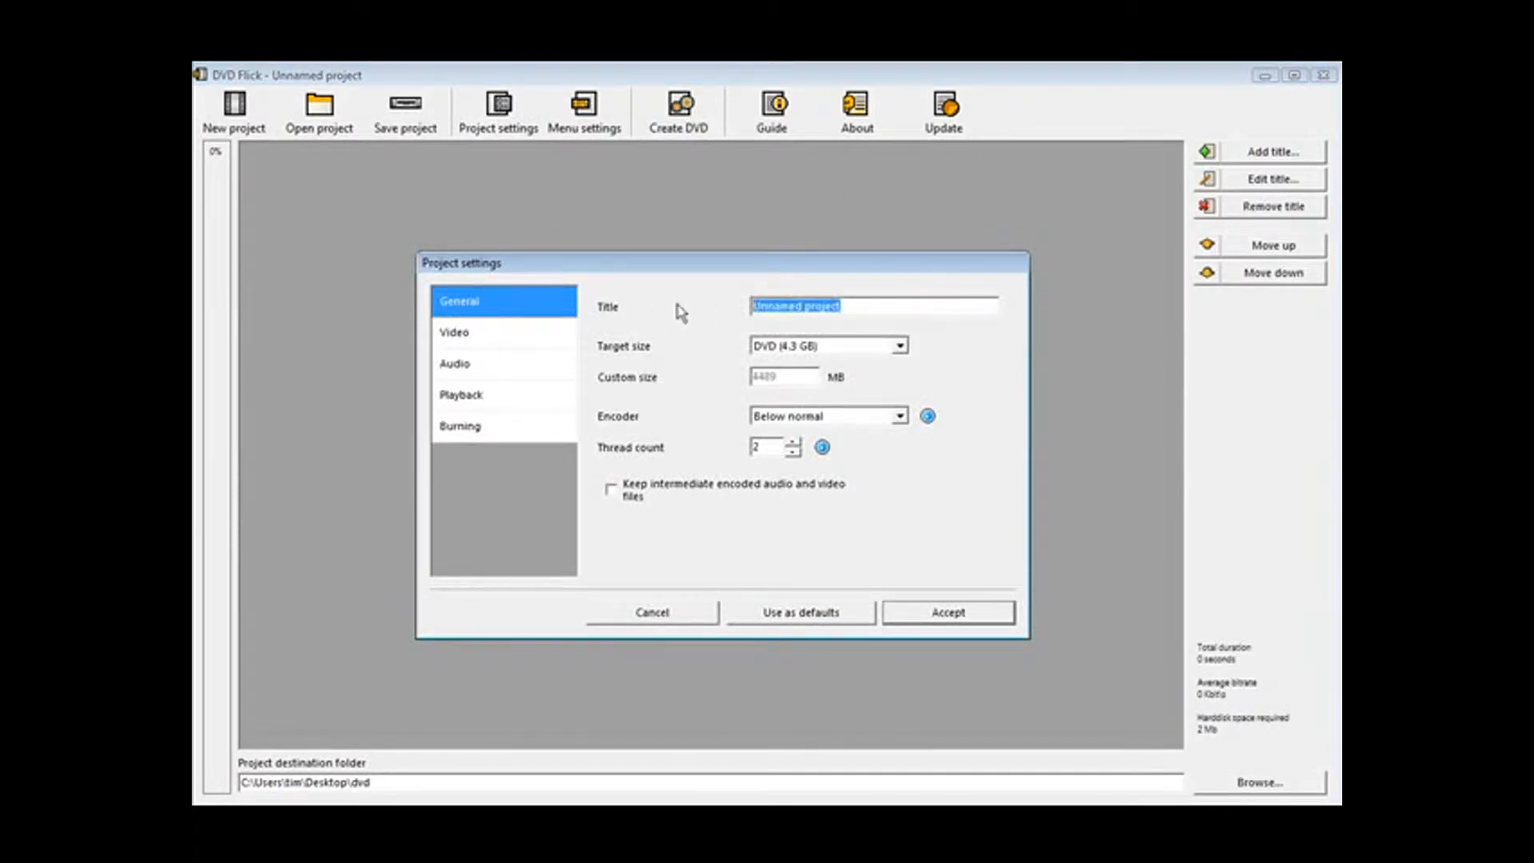
pyautogui.write('test')
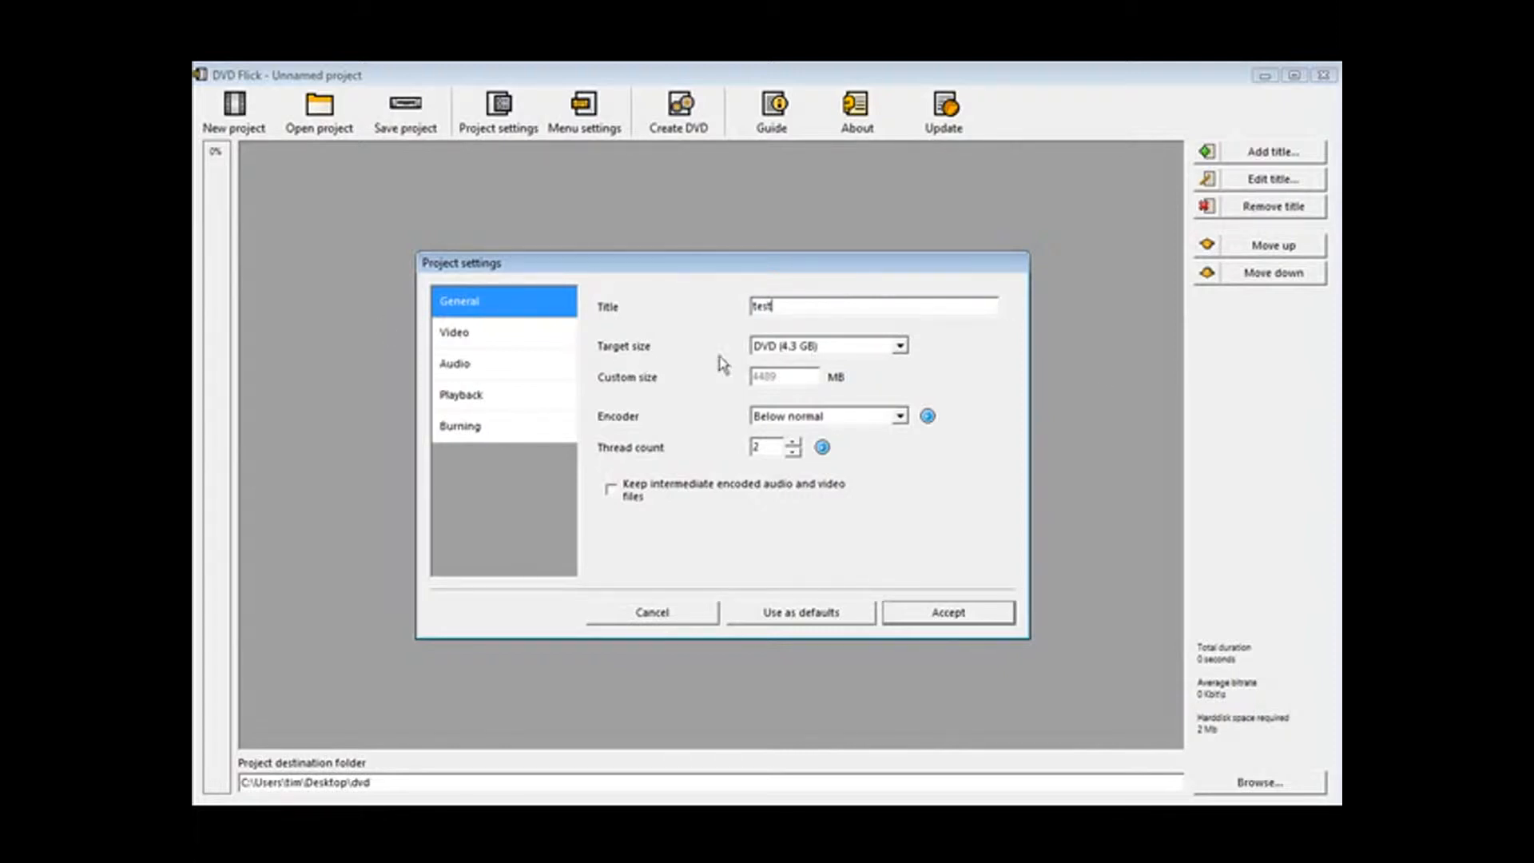
# - Choose DVD (4.3 GB) as the project's target size and set the encoder priority to Normal
pyautogui.click(905, 353)
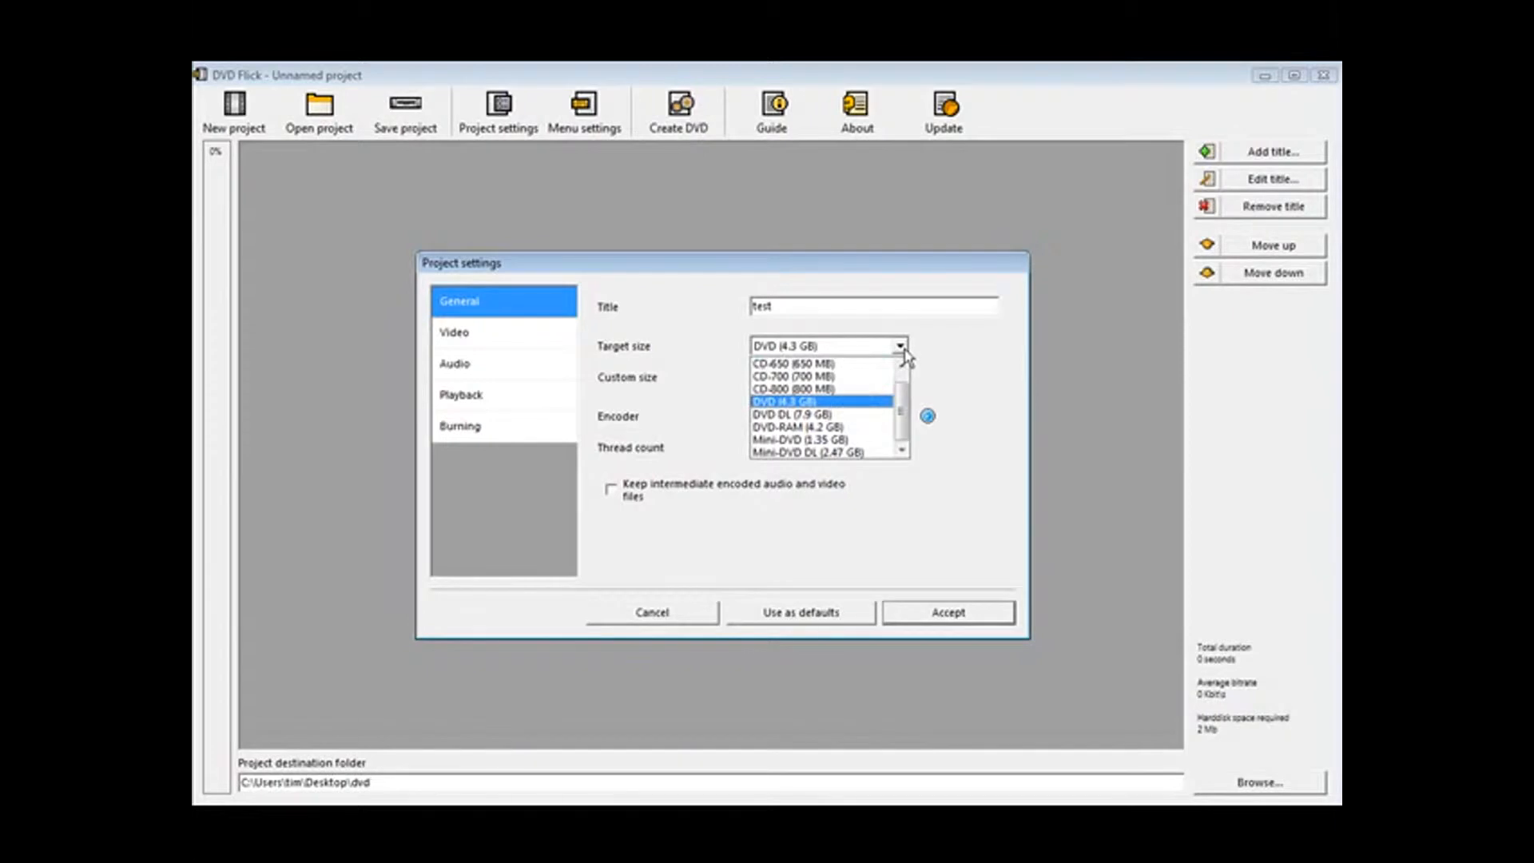
pyautogui.click(870, 402)
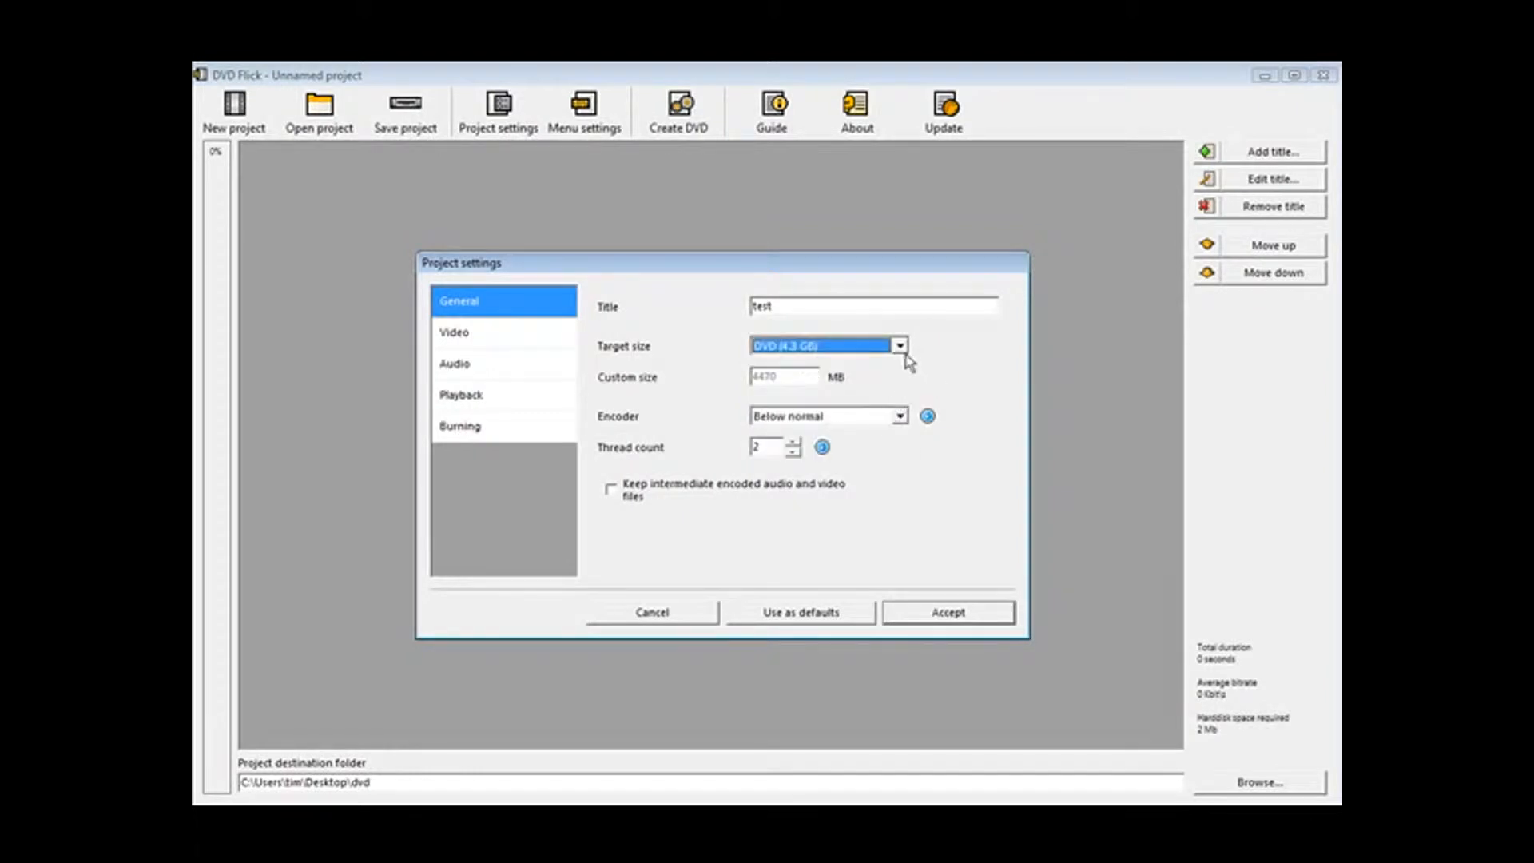
pyautogui.click(902, 348)
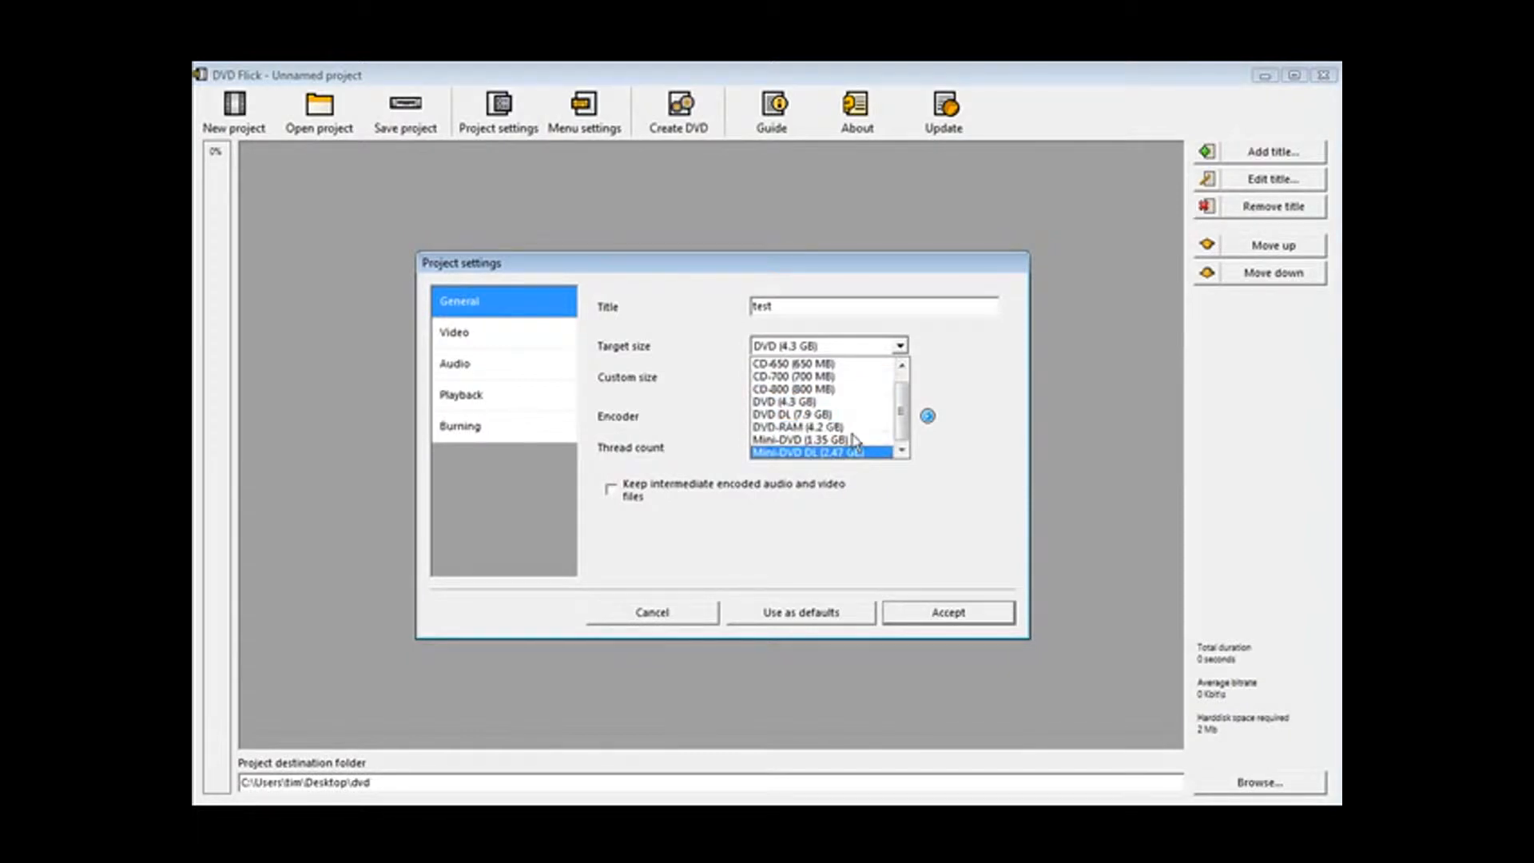
pyautogui.click(803, 402)
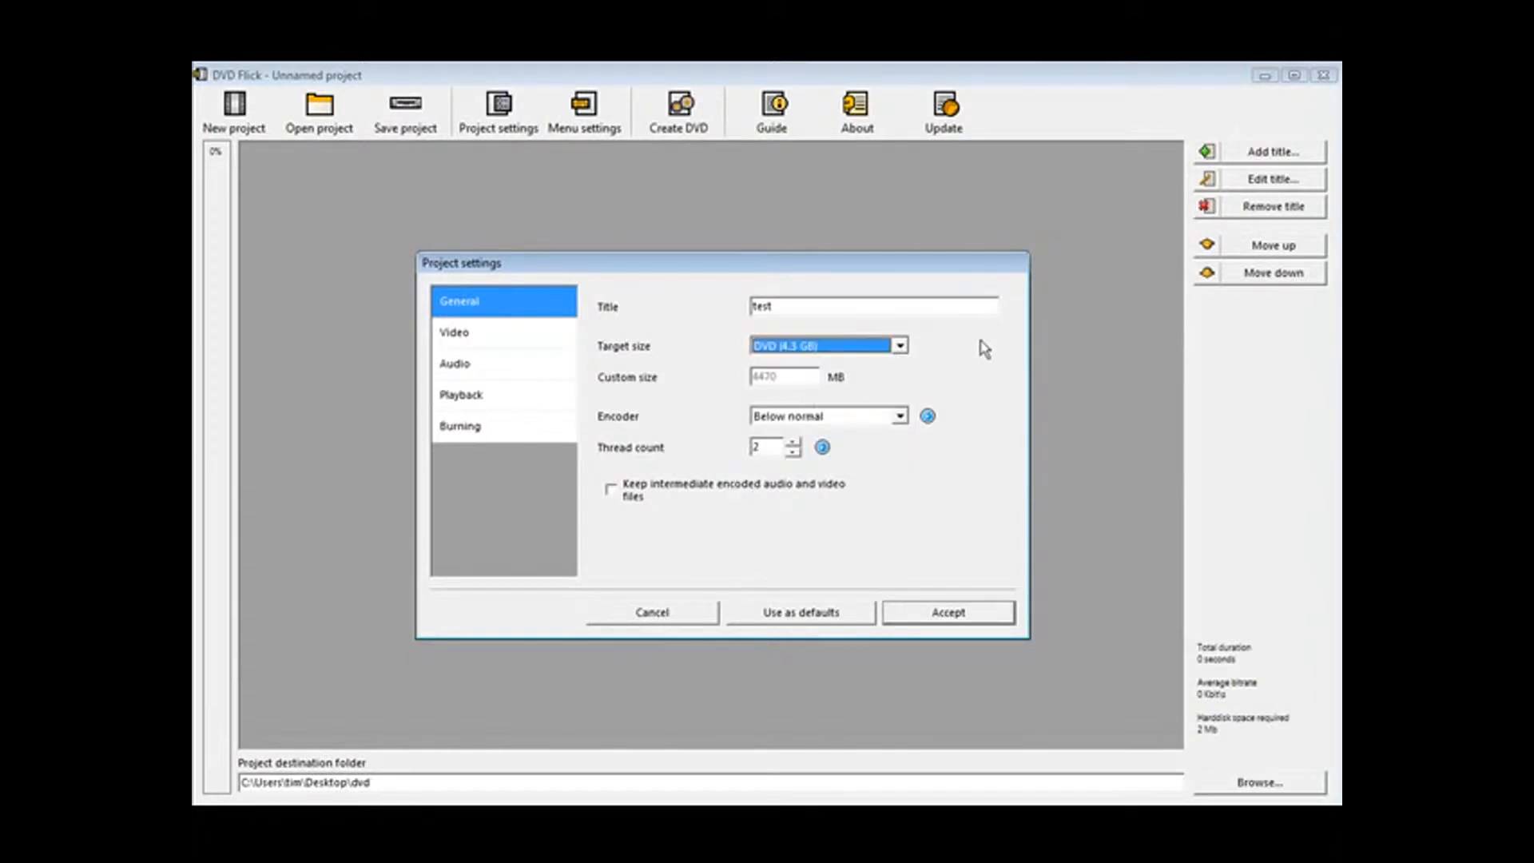
pyautogui.click(901, 418)
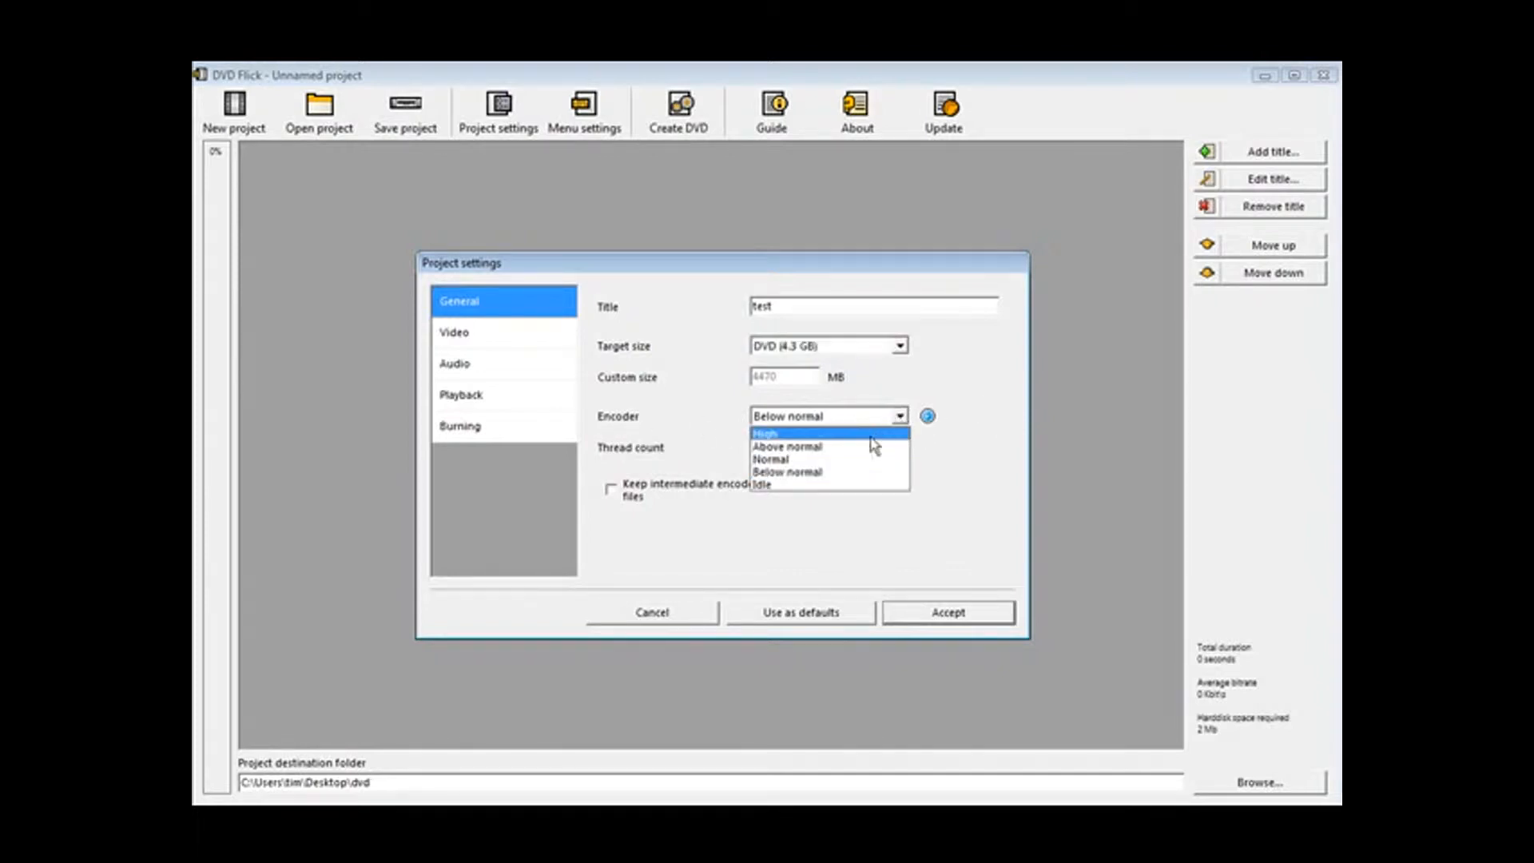
pyautogui.click(870, 468)
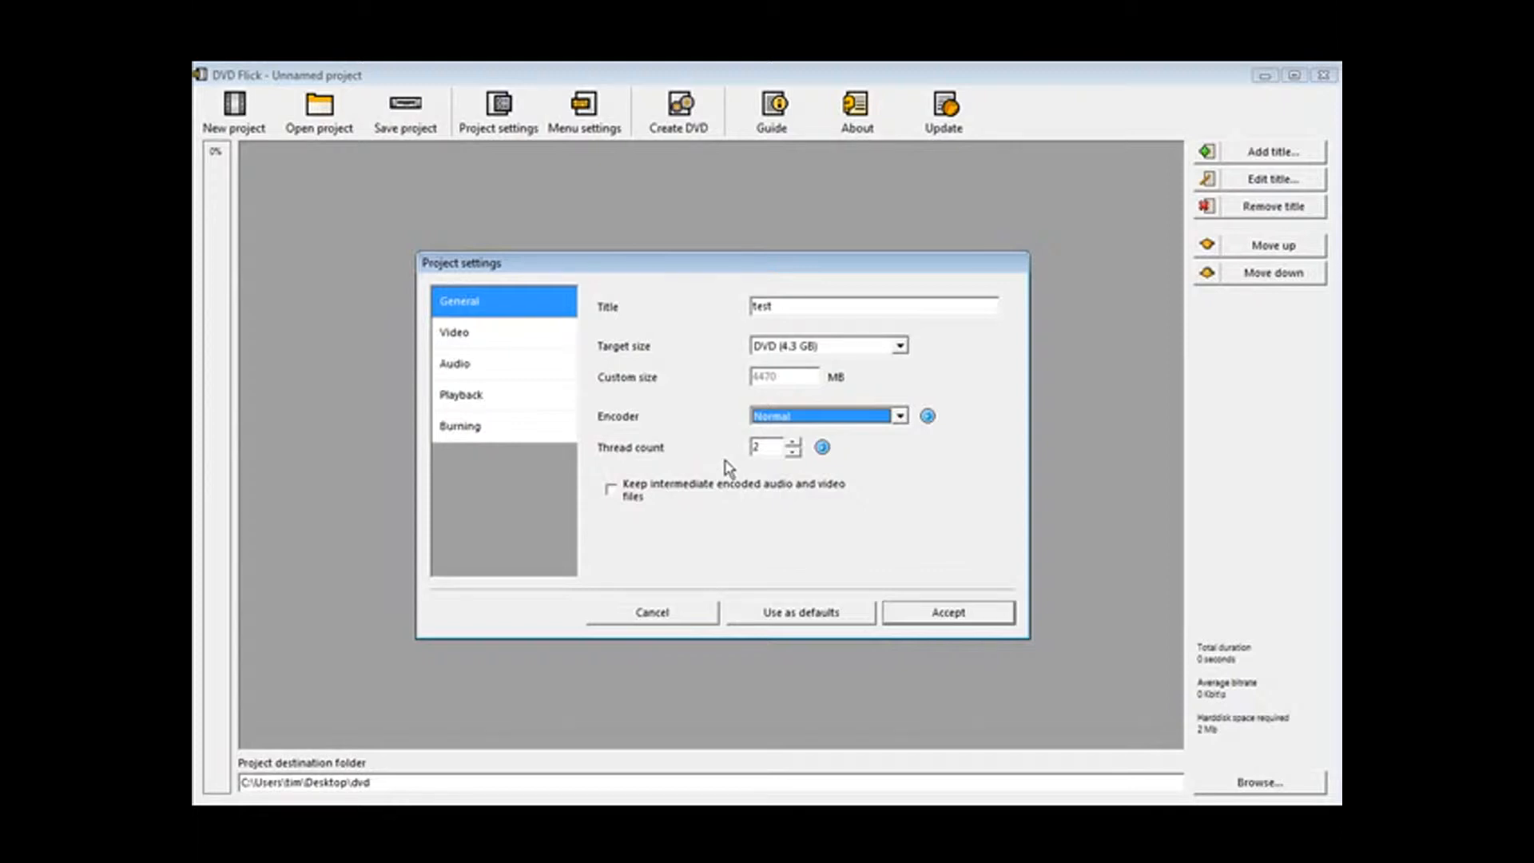
# - Review the available video target formats and the audio settings of the project
pyautogui.click(485, 345)
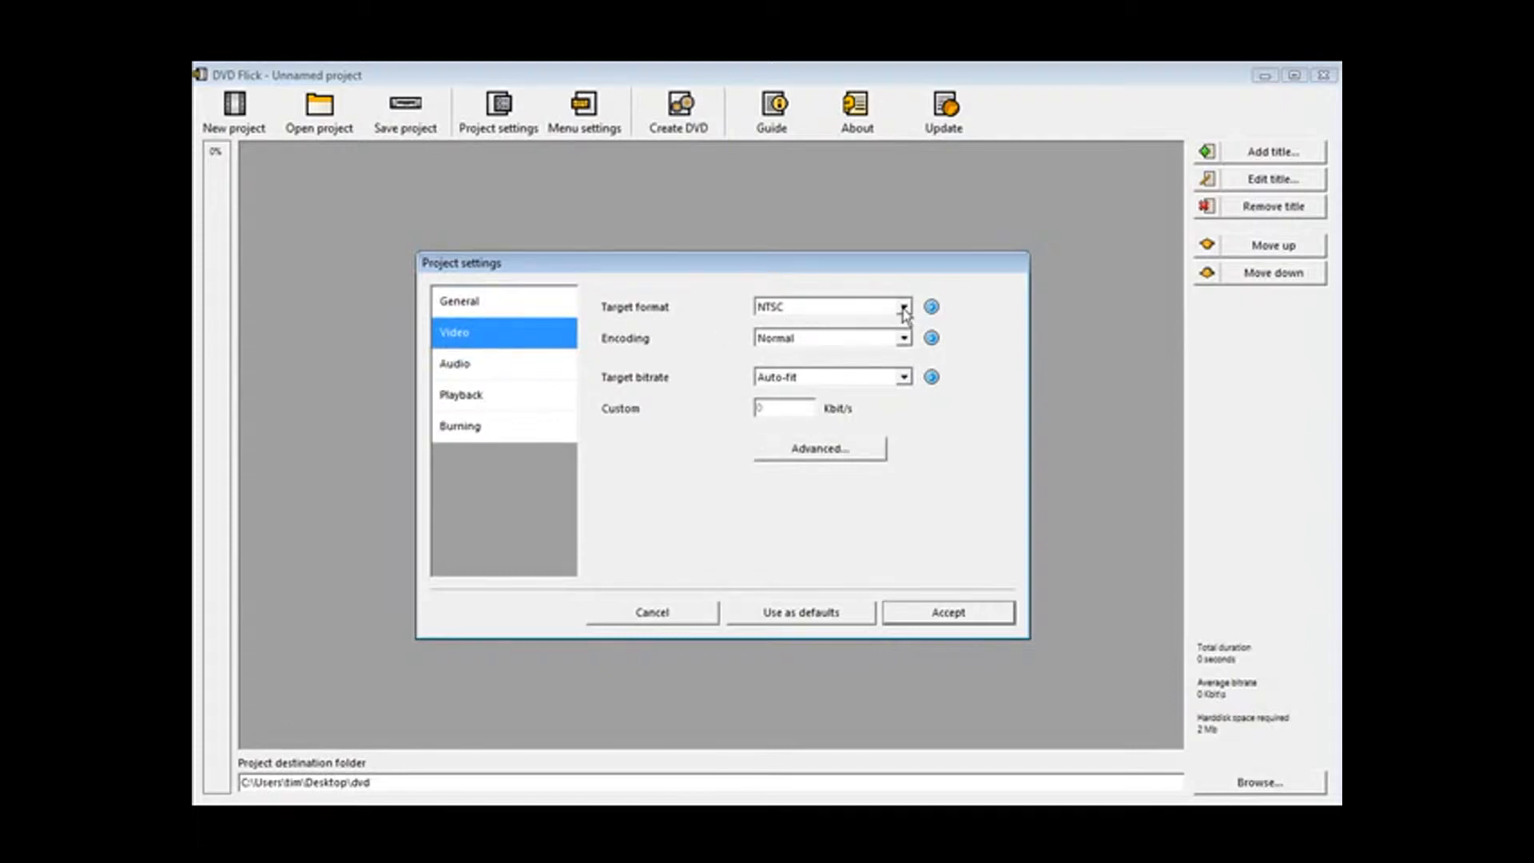
pyautogui.click(904, 308)
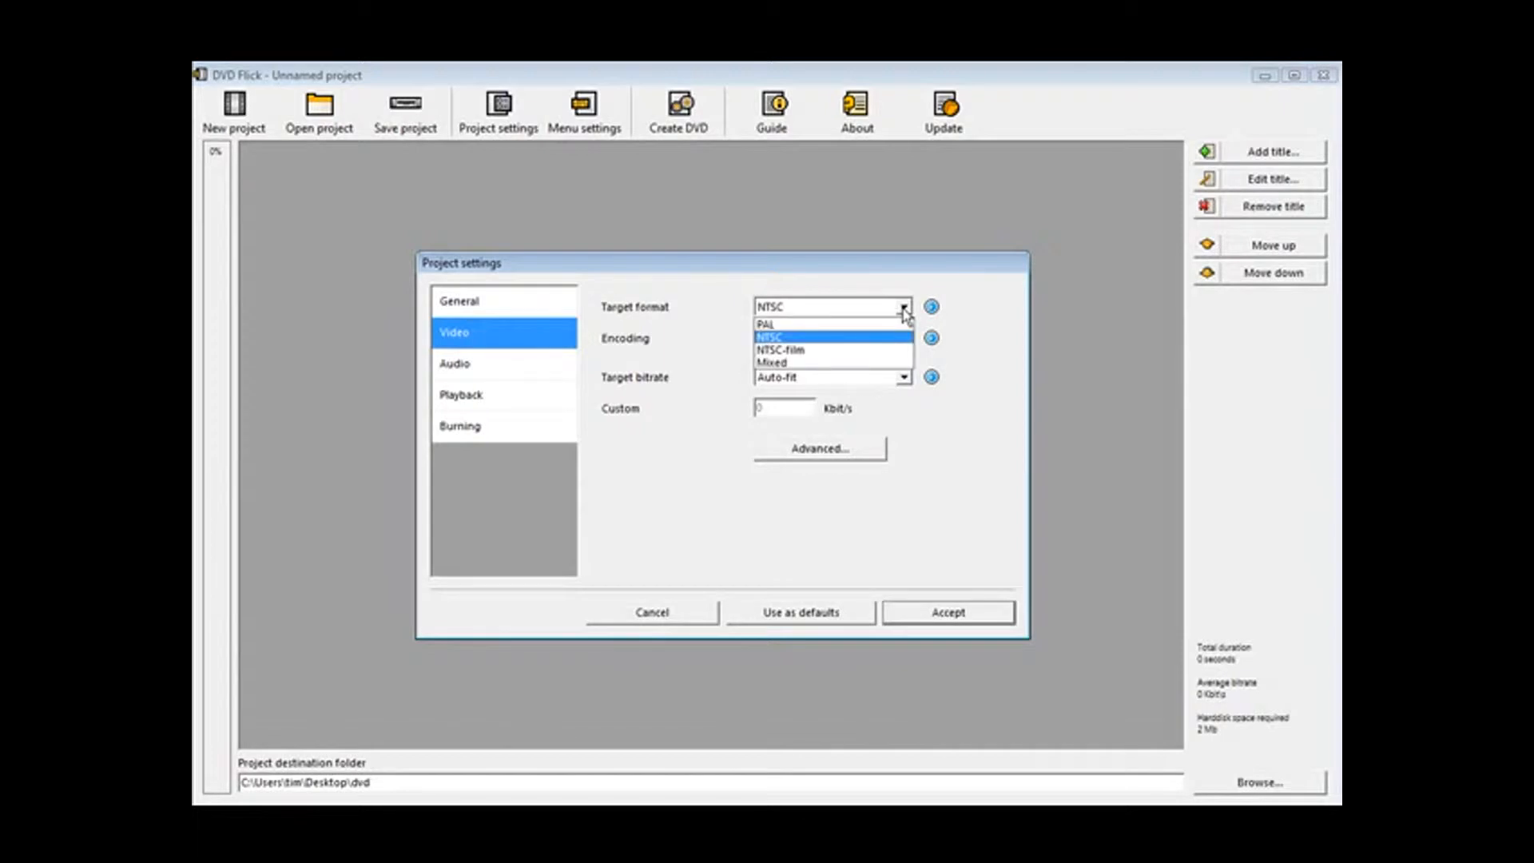
pyautogui.click(676, 313)
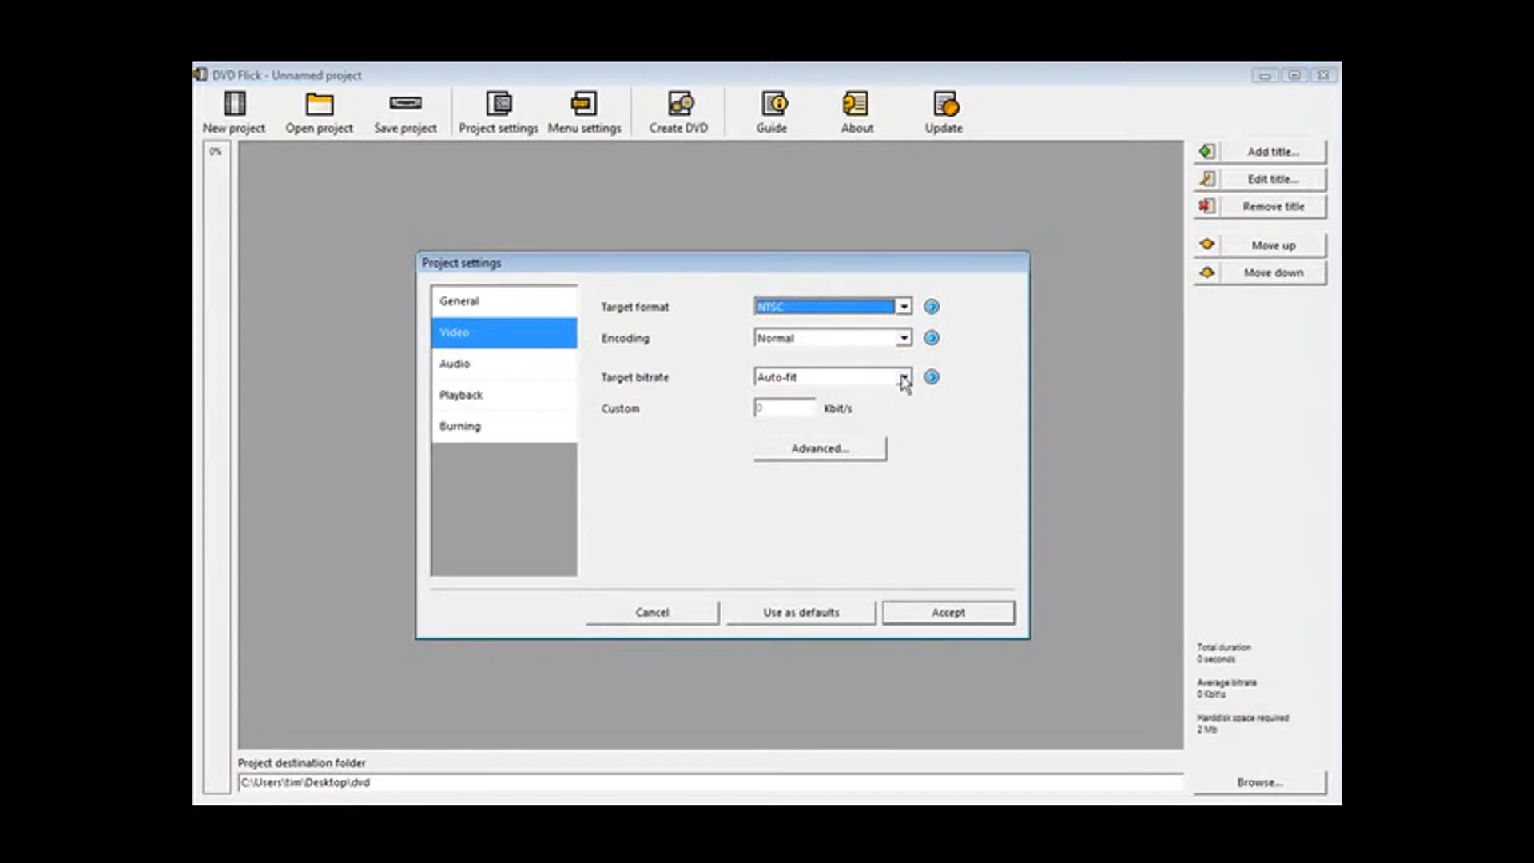
pyautogui.click(460, 363)
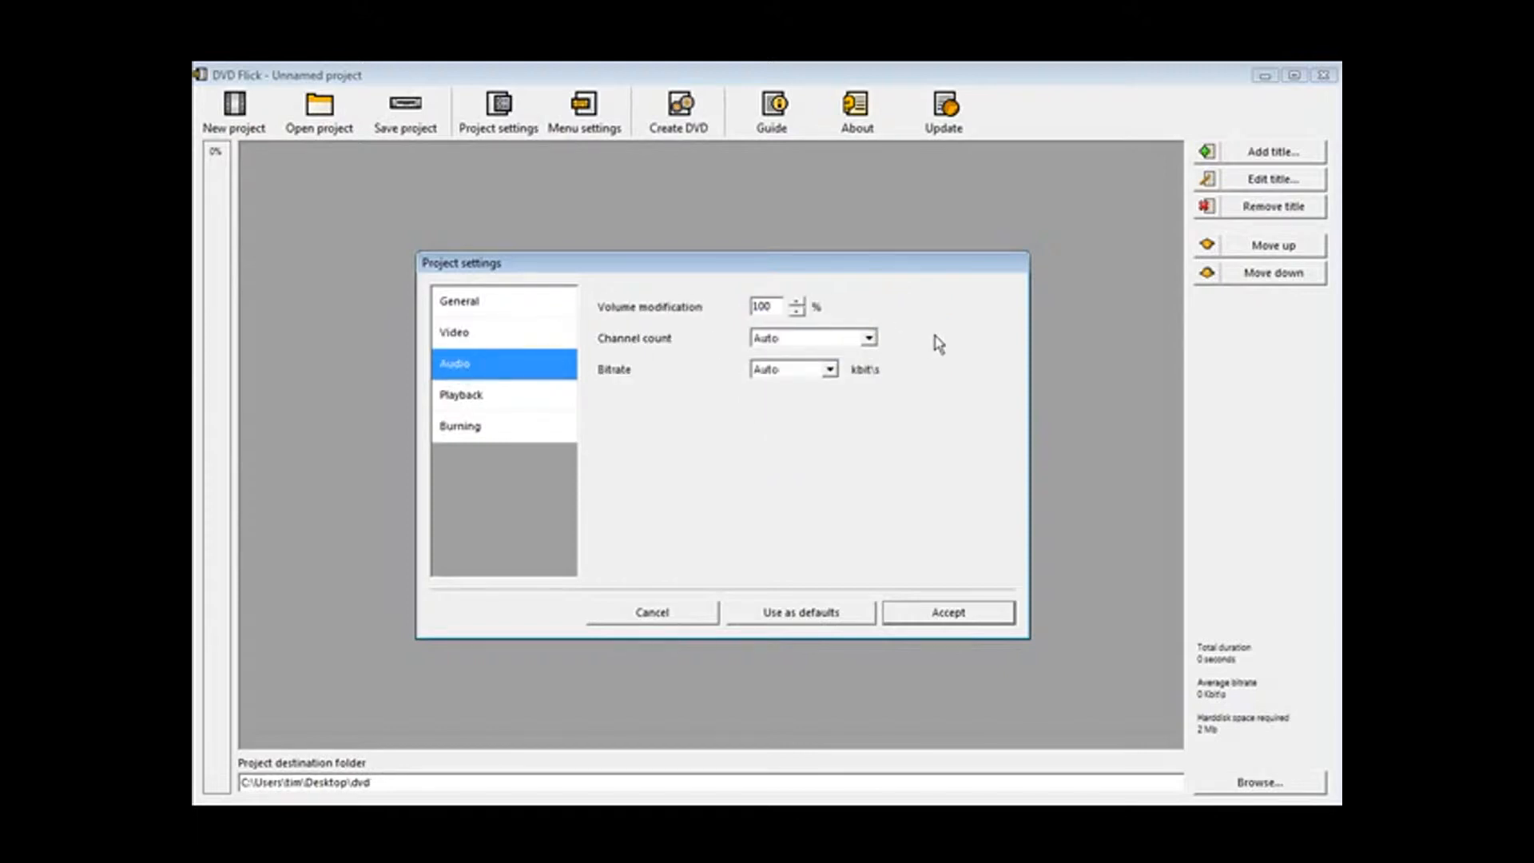
# - Set playback to play the next title after one finishes and disable looping to the first title
pyautogui.click(473, 397)
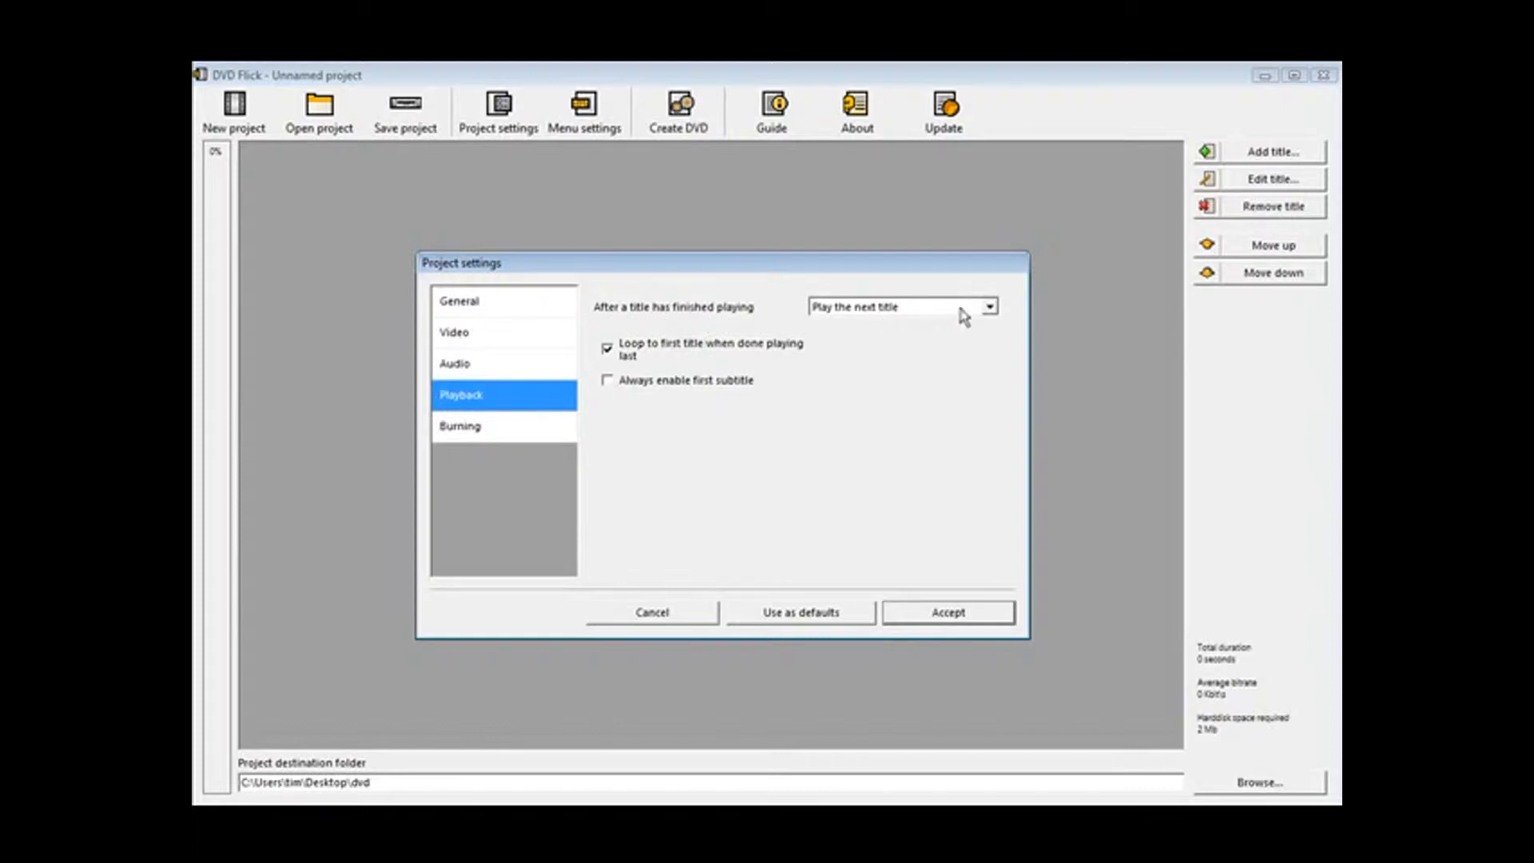
pyautogui.click(989, 308)
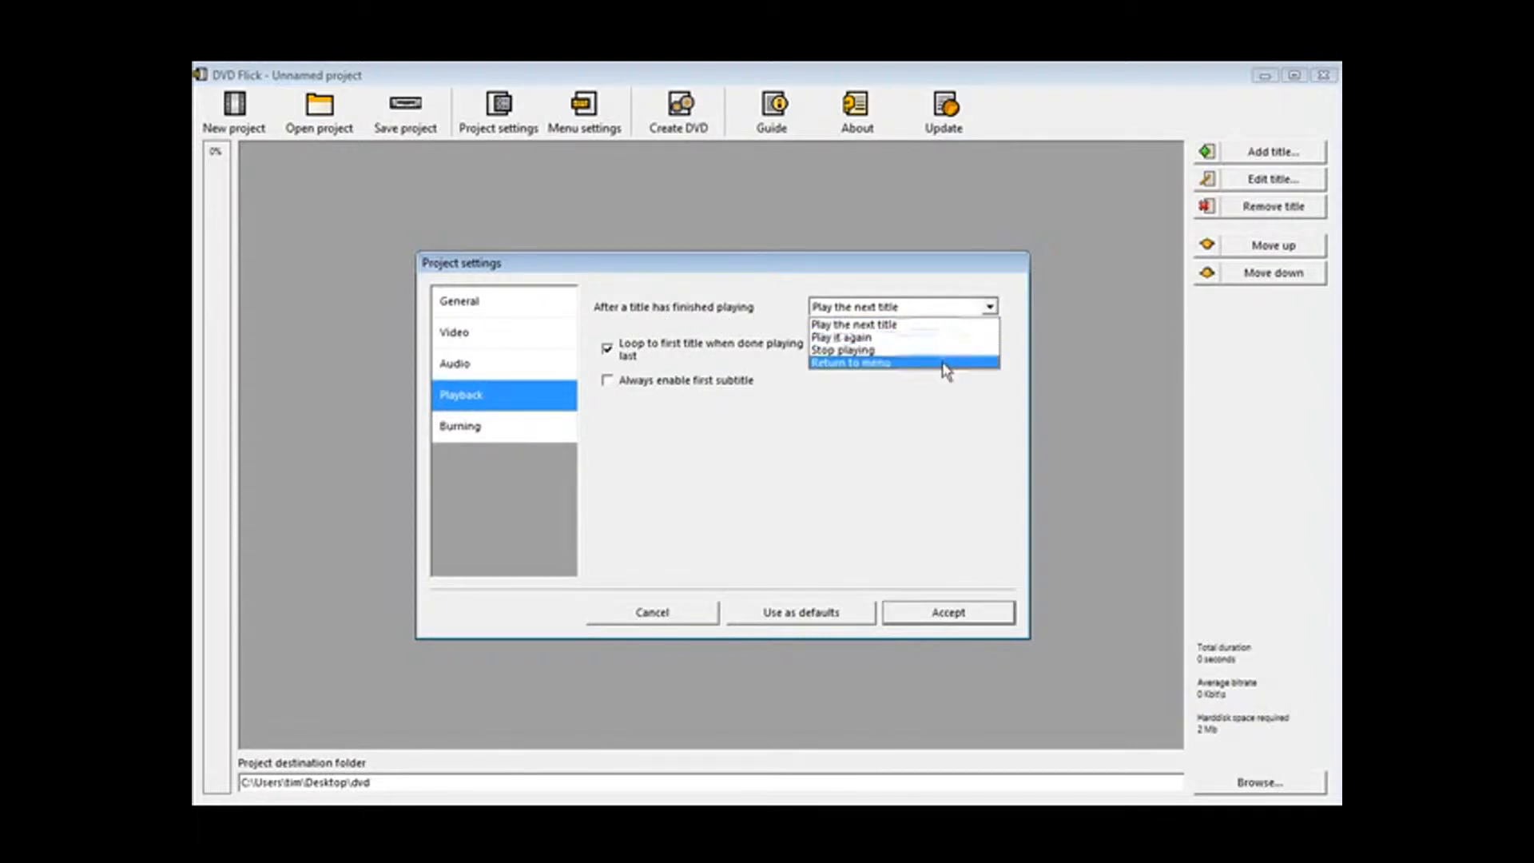
pyautogui.click(941, 326)
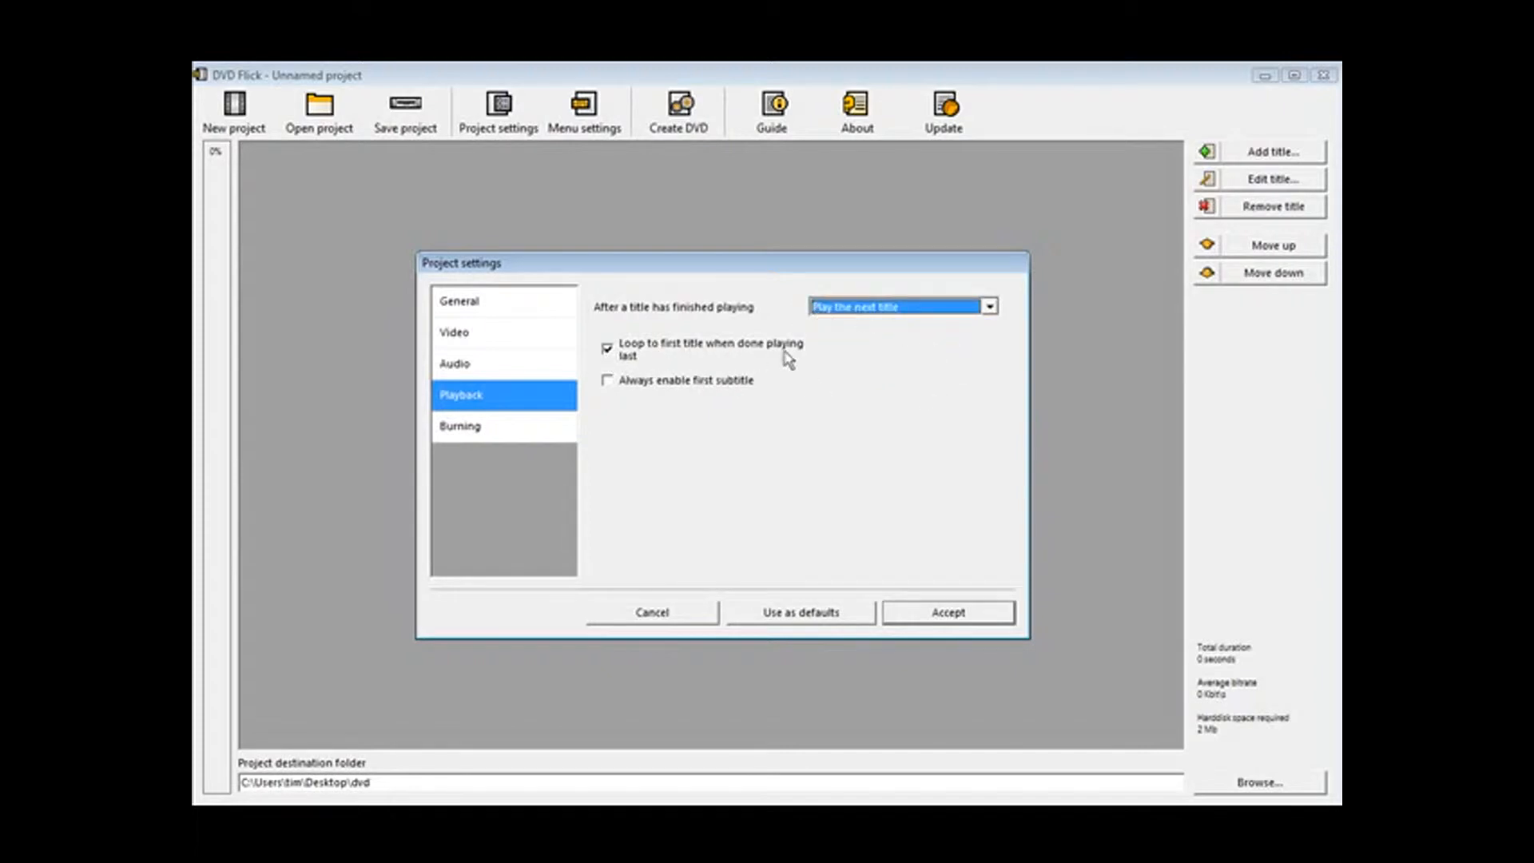
pyautogui.click(609, 350)
pyautogui.click(609, 350)
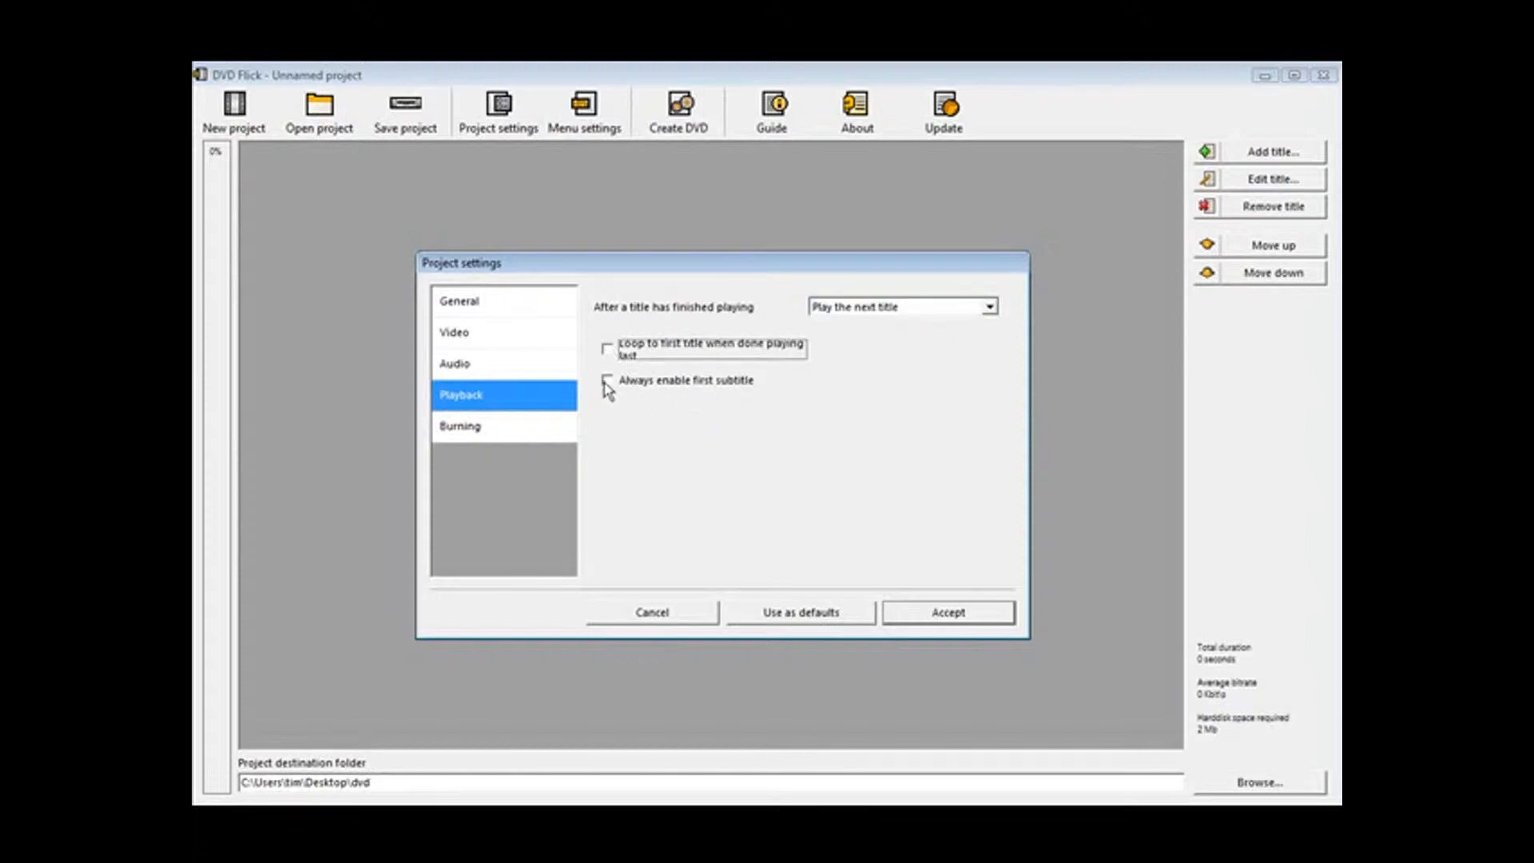
# - Enable burning the project to disc in the burning settings and accept the project settings
pyautogui.click(493, 426)
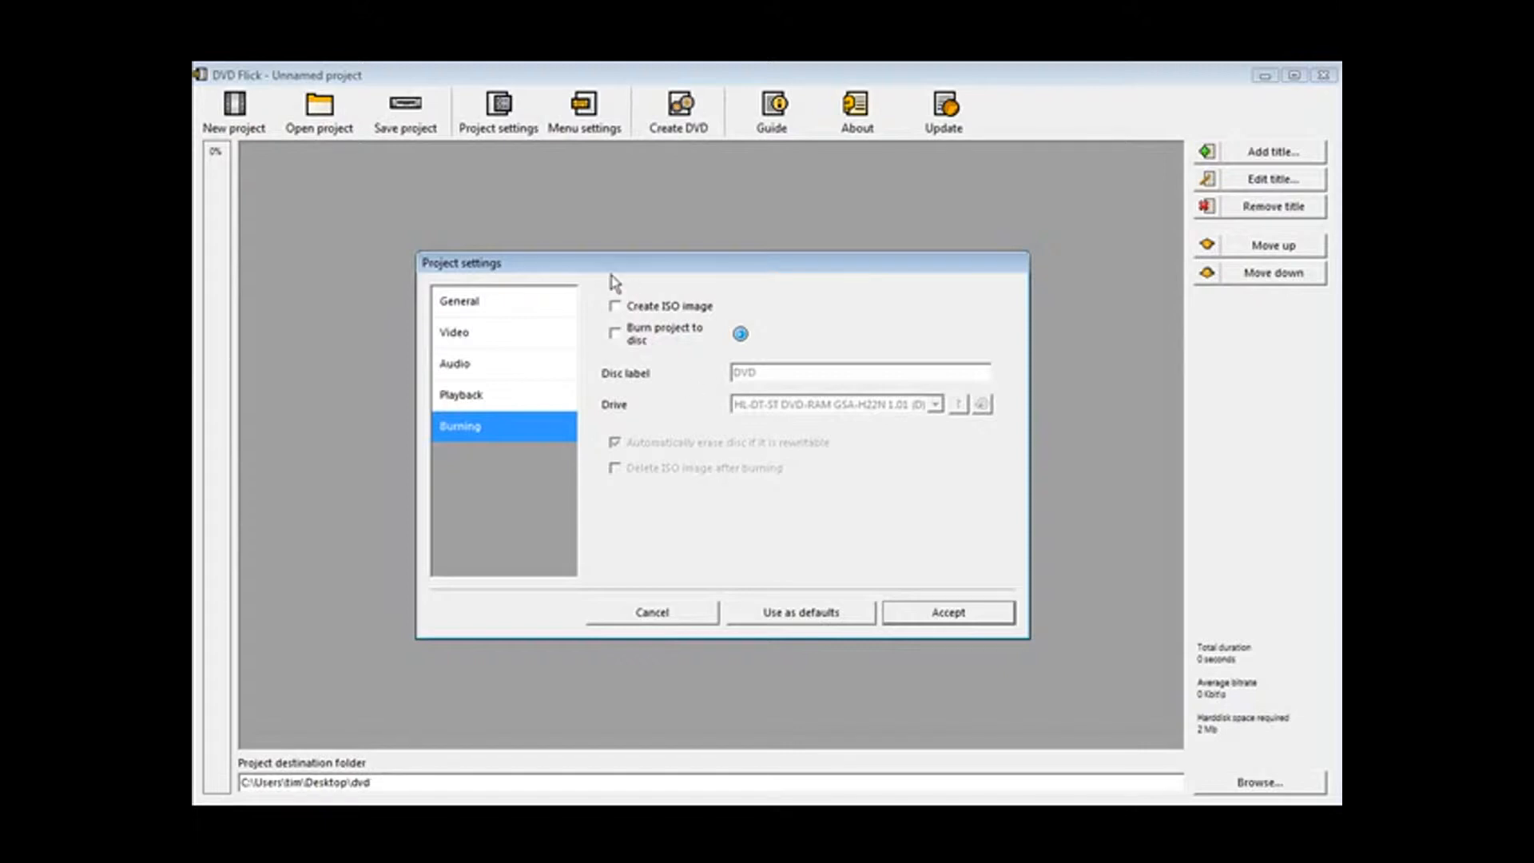
pyautogui.click(617, 337)
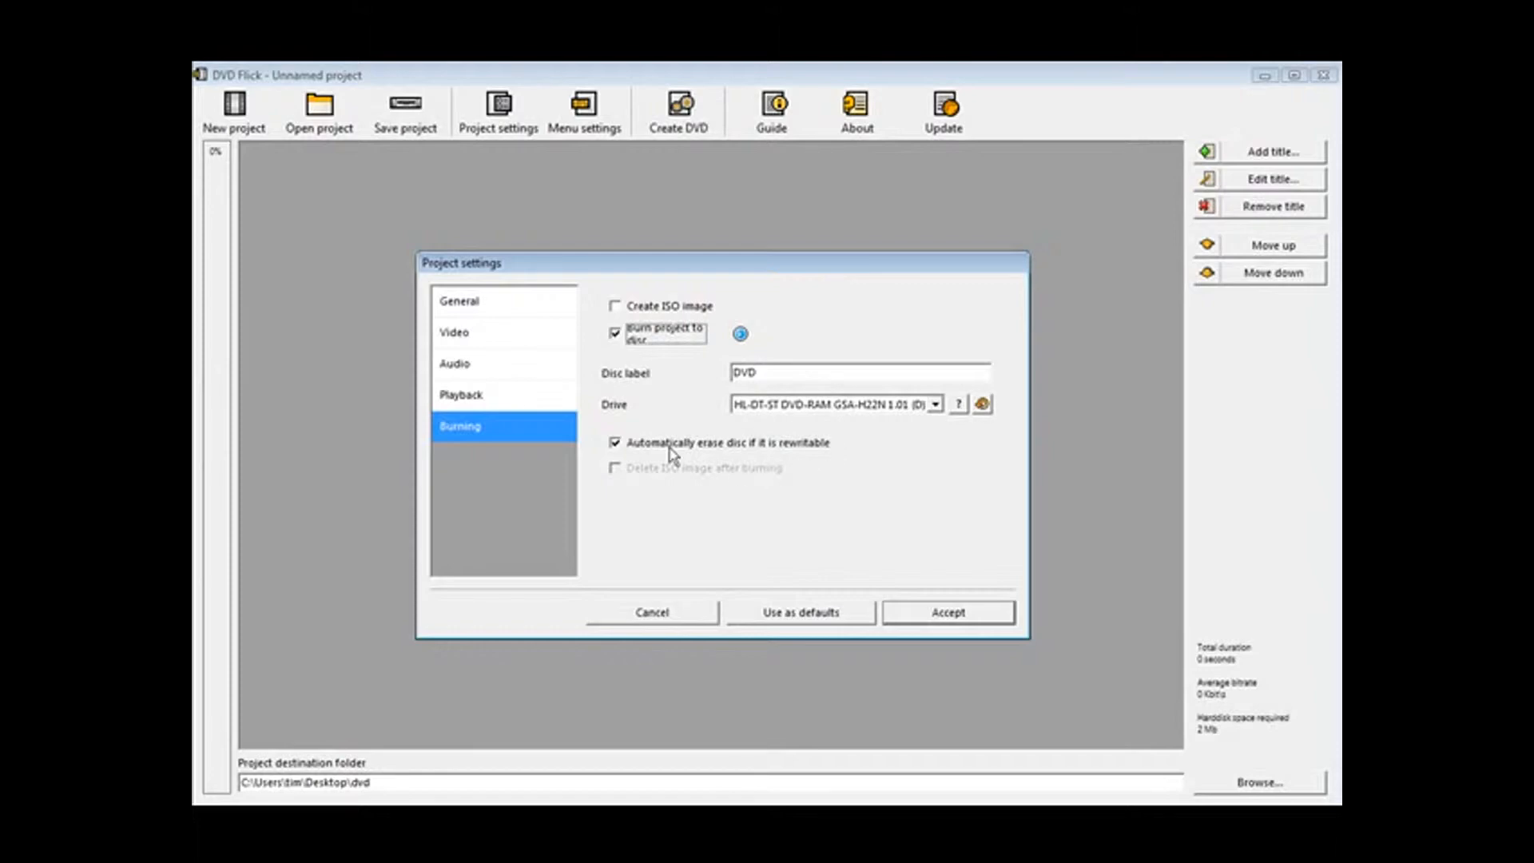
pyautogui.click(936, 614)
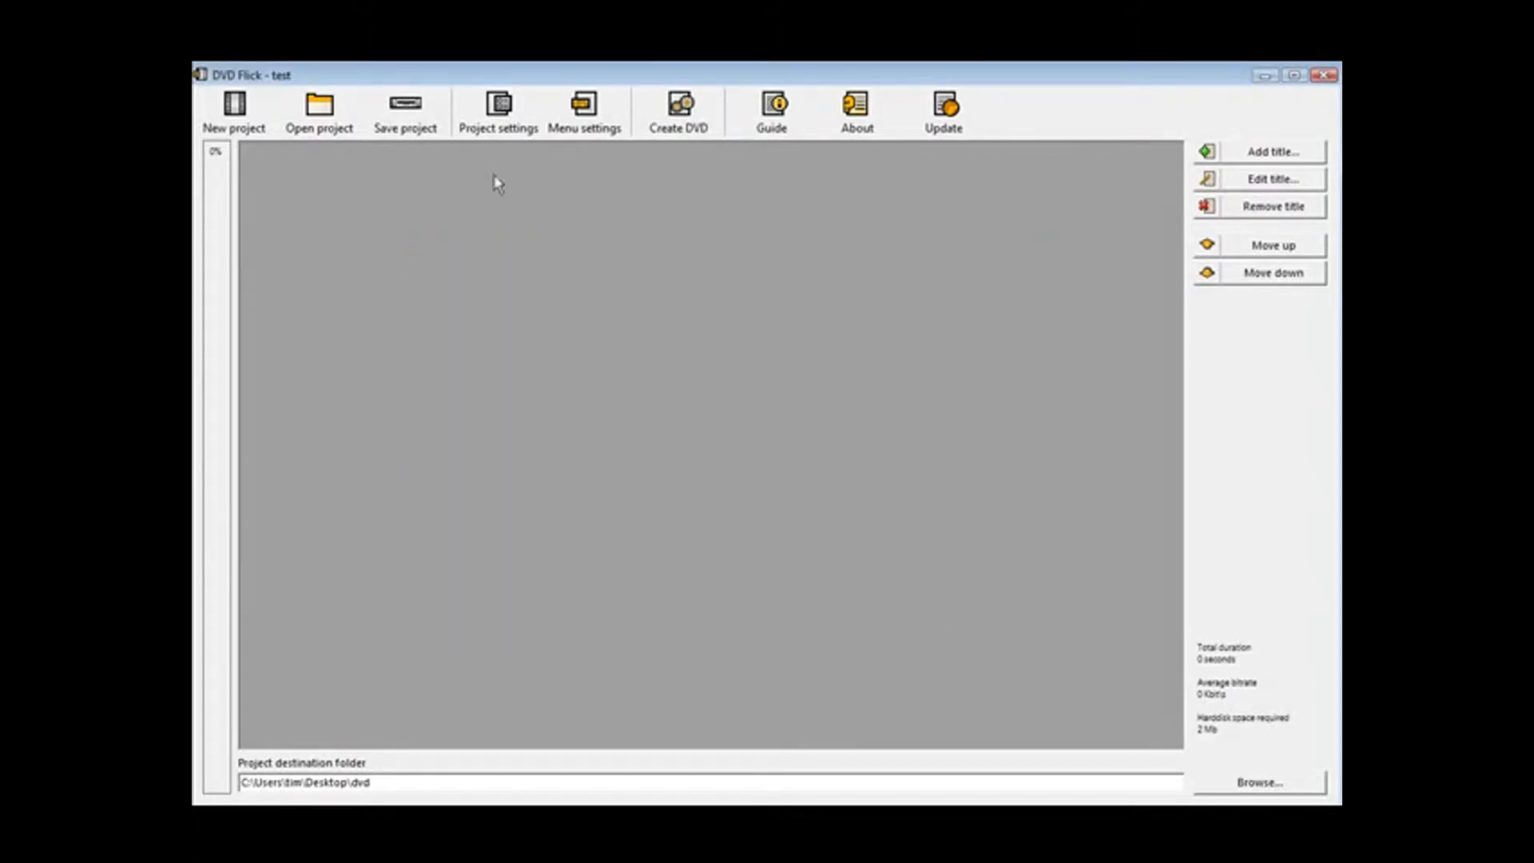
# - Compare the Orange LED, Plasma Sphere and The Party menu templates, and select the Mosaic template
pyautogui.click(589, 114)
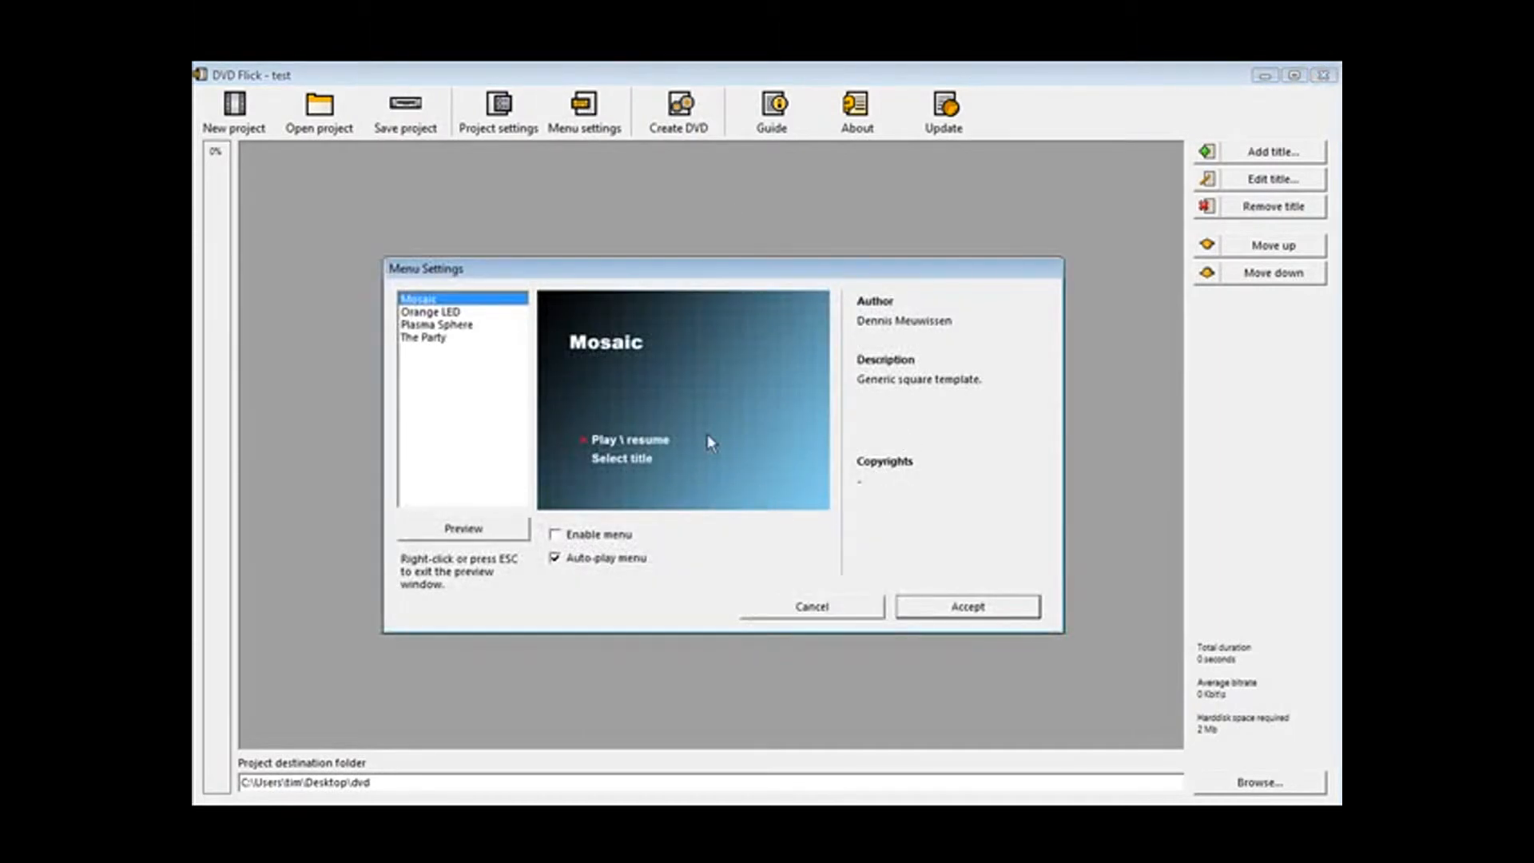
pyautogui.click(429, 313)
pyautogui.click(435, 324)
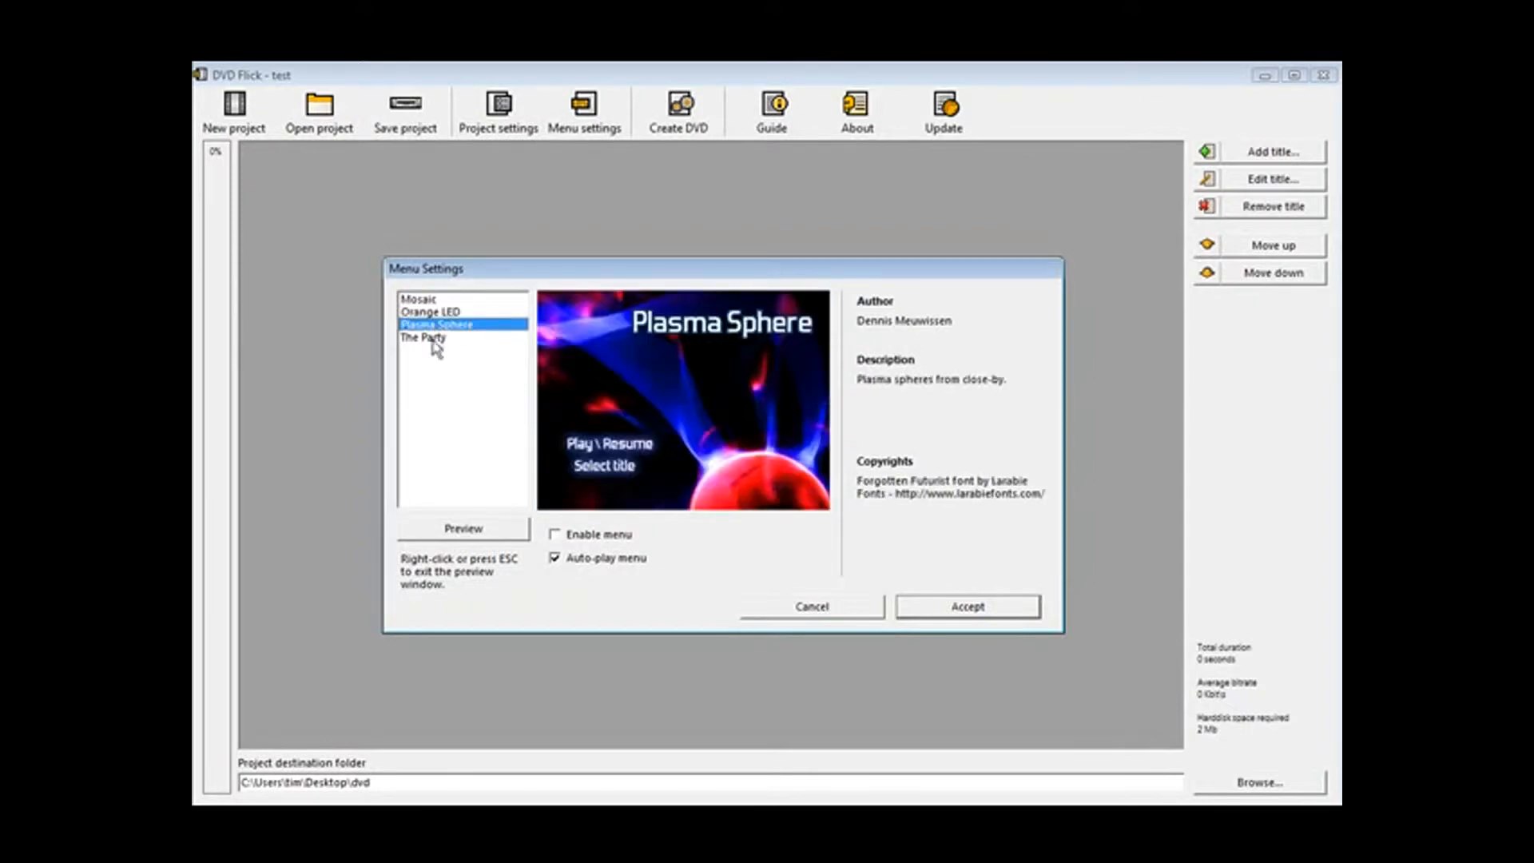
pyautogui.click(435, 337)
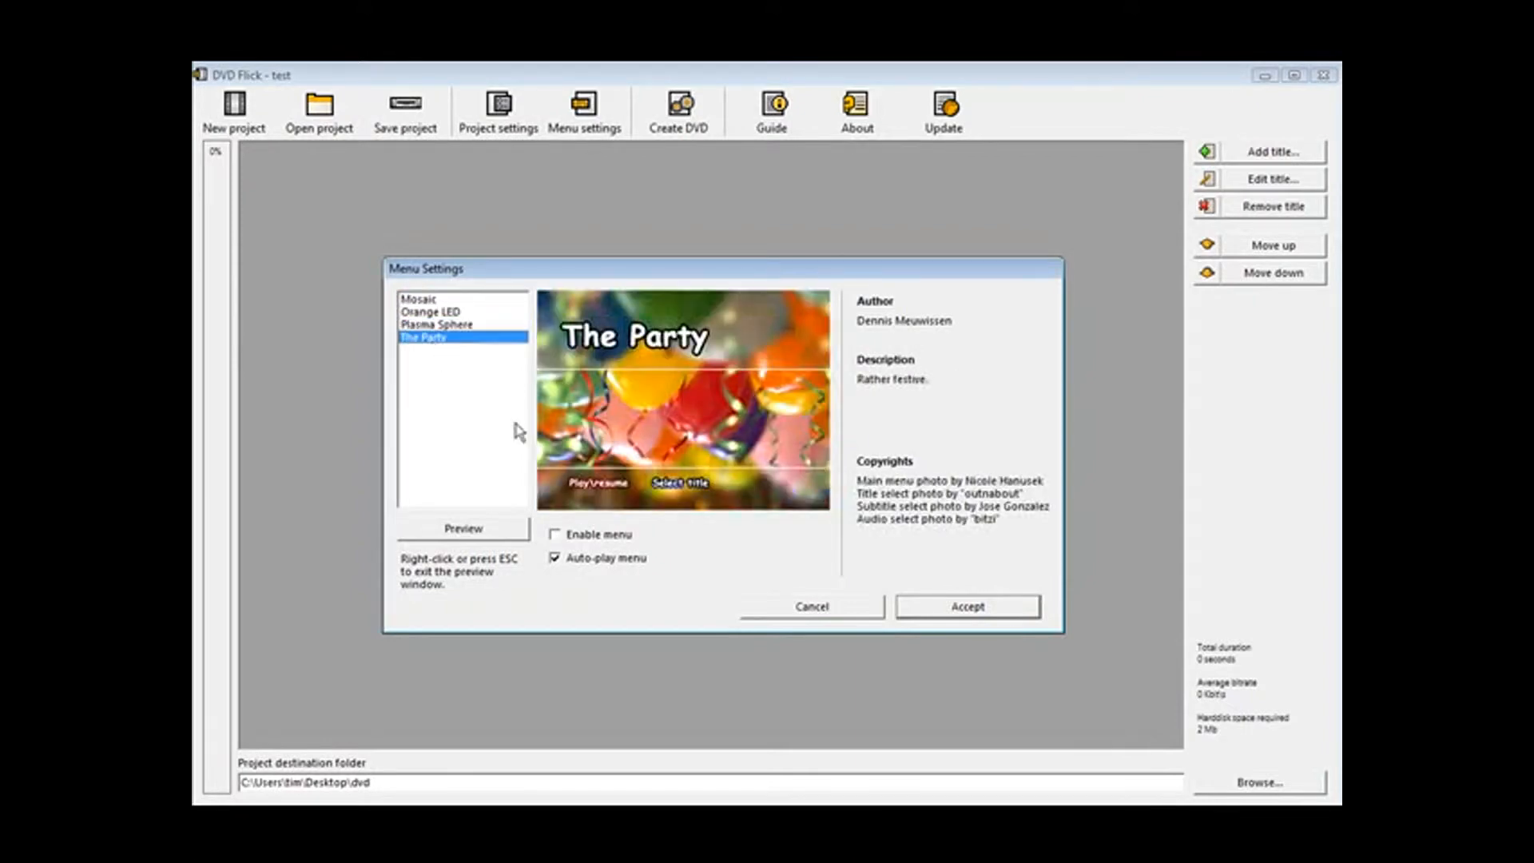
pyautogui.click(419, 300)
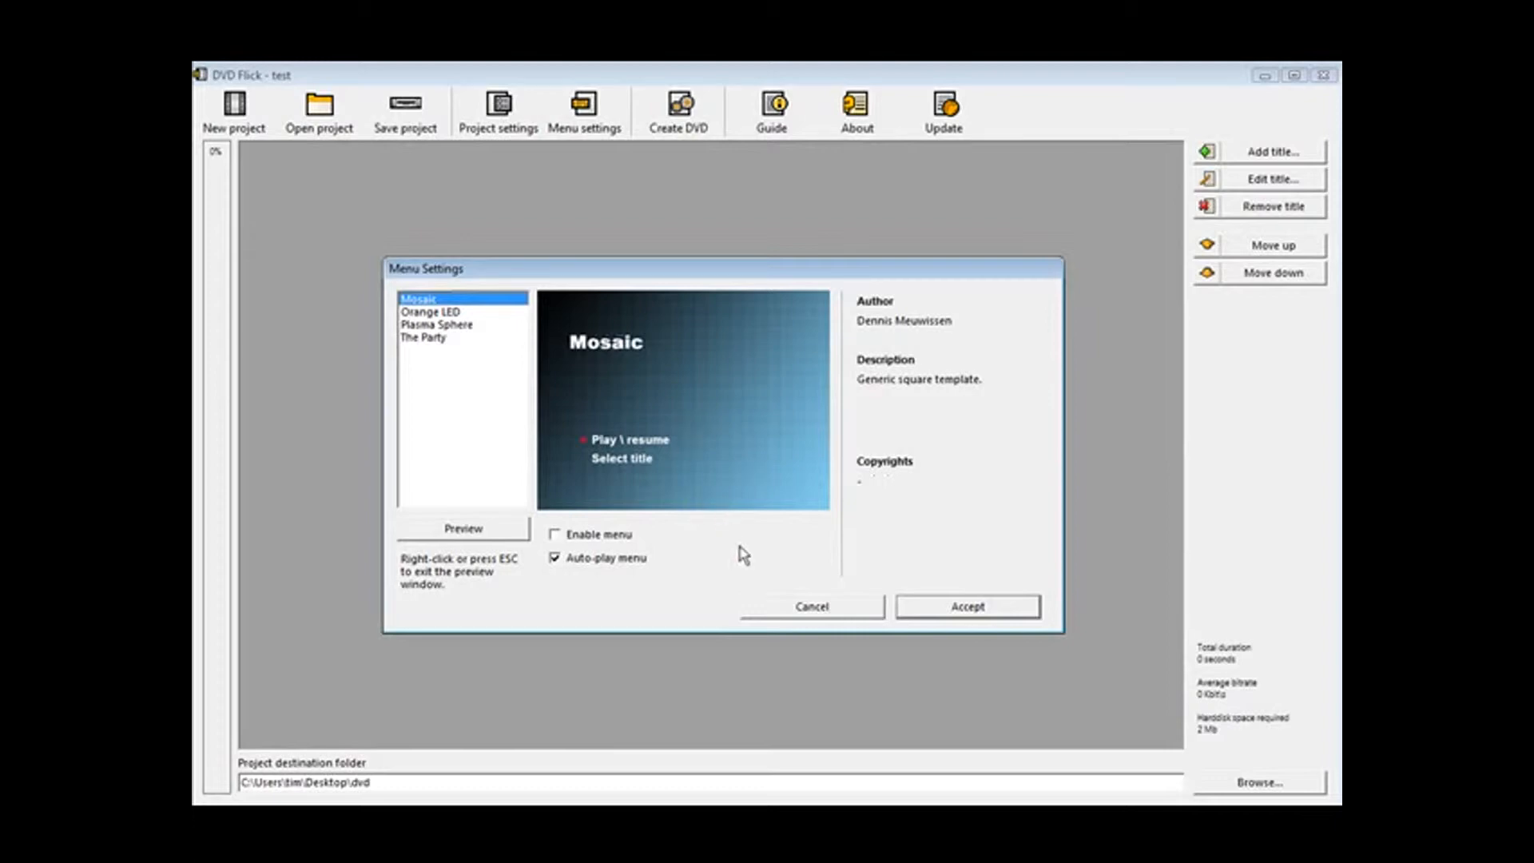
# - Enable the DVD menu, keep its auto-play option on, and accept the menu settings
pyautogui.click(557, 535)
pyautogui.click(559, 559)
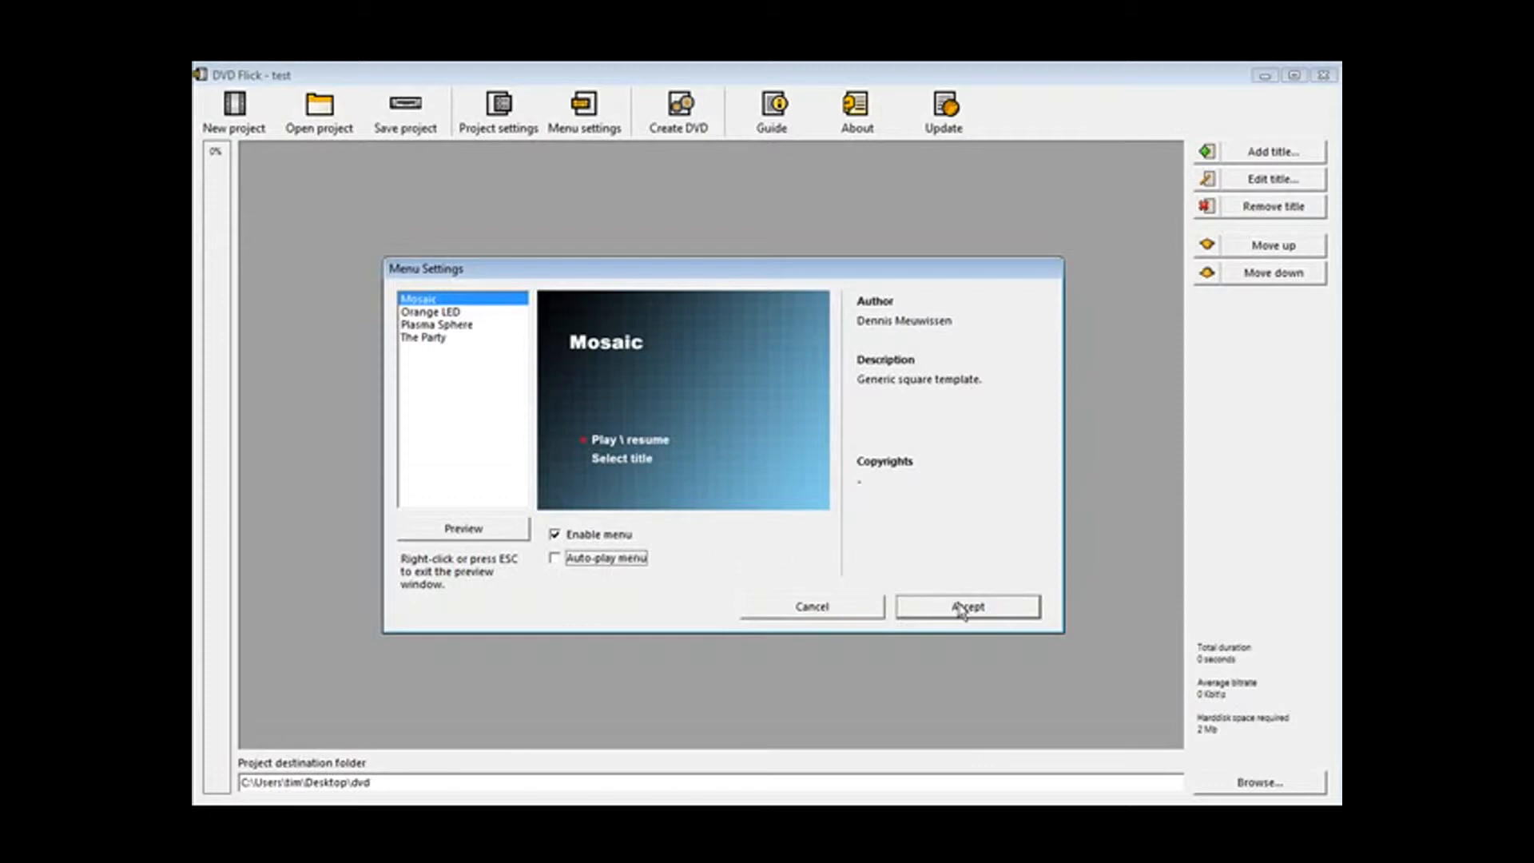
pyautogui.click(555, 559)
pyautogui.click(948, 609)
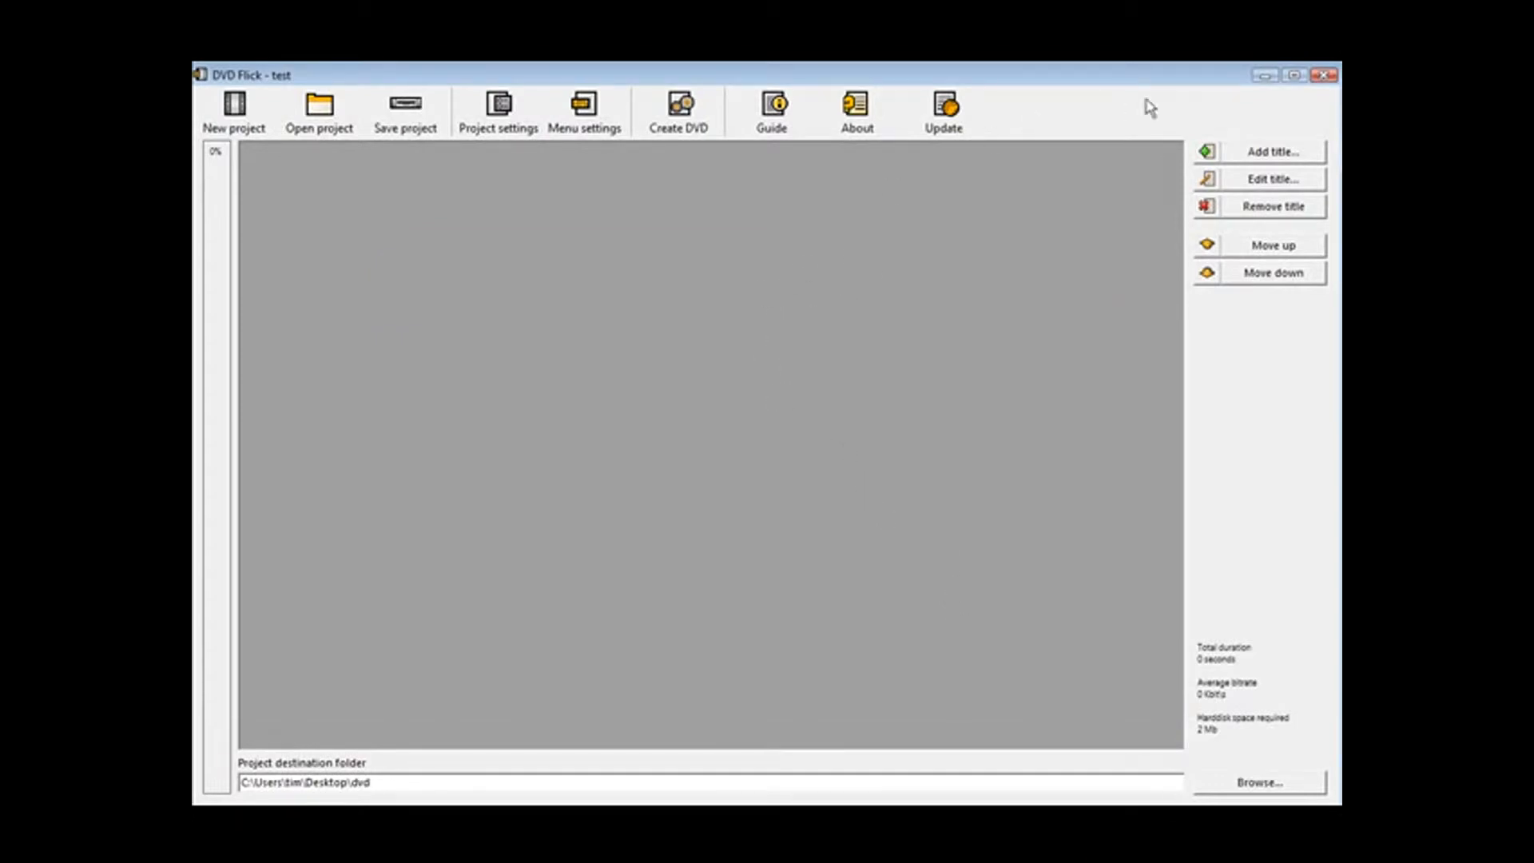
# - Add video-1.wmv to the project as a title
pyautogui.click(1274, 153)
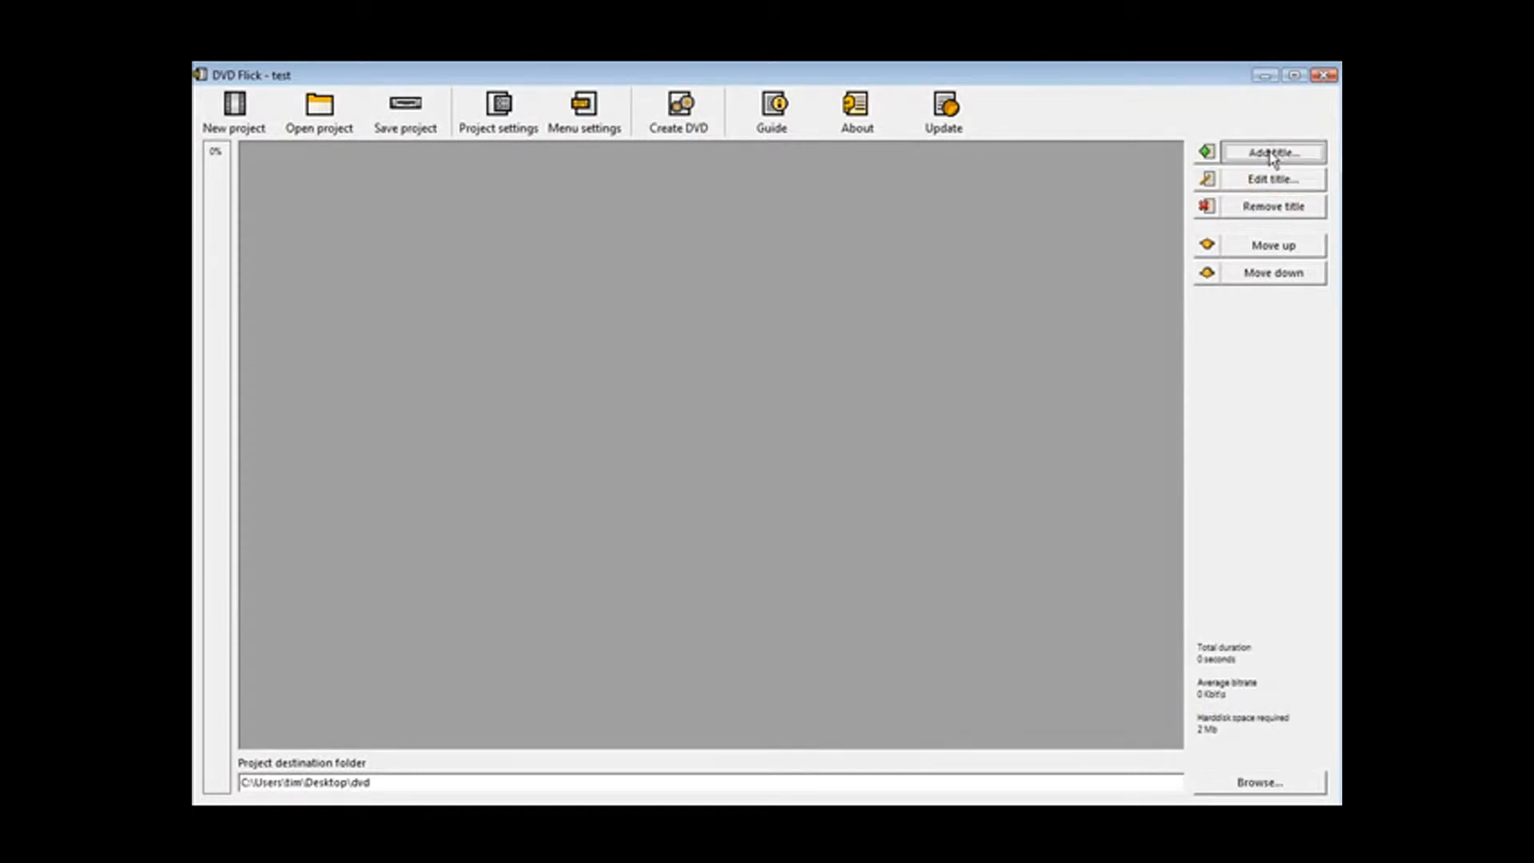
pyautogui.moveTo(369, 112)
pyautogui.mouseDown()
pyautogui.moveTo(356, 123)
pyautogui.moveTo(377, 111)
pyautogui.mouseUp()
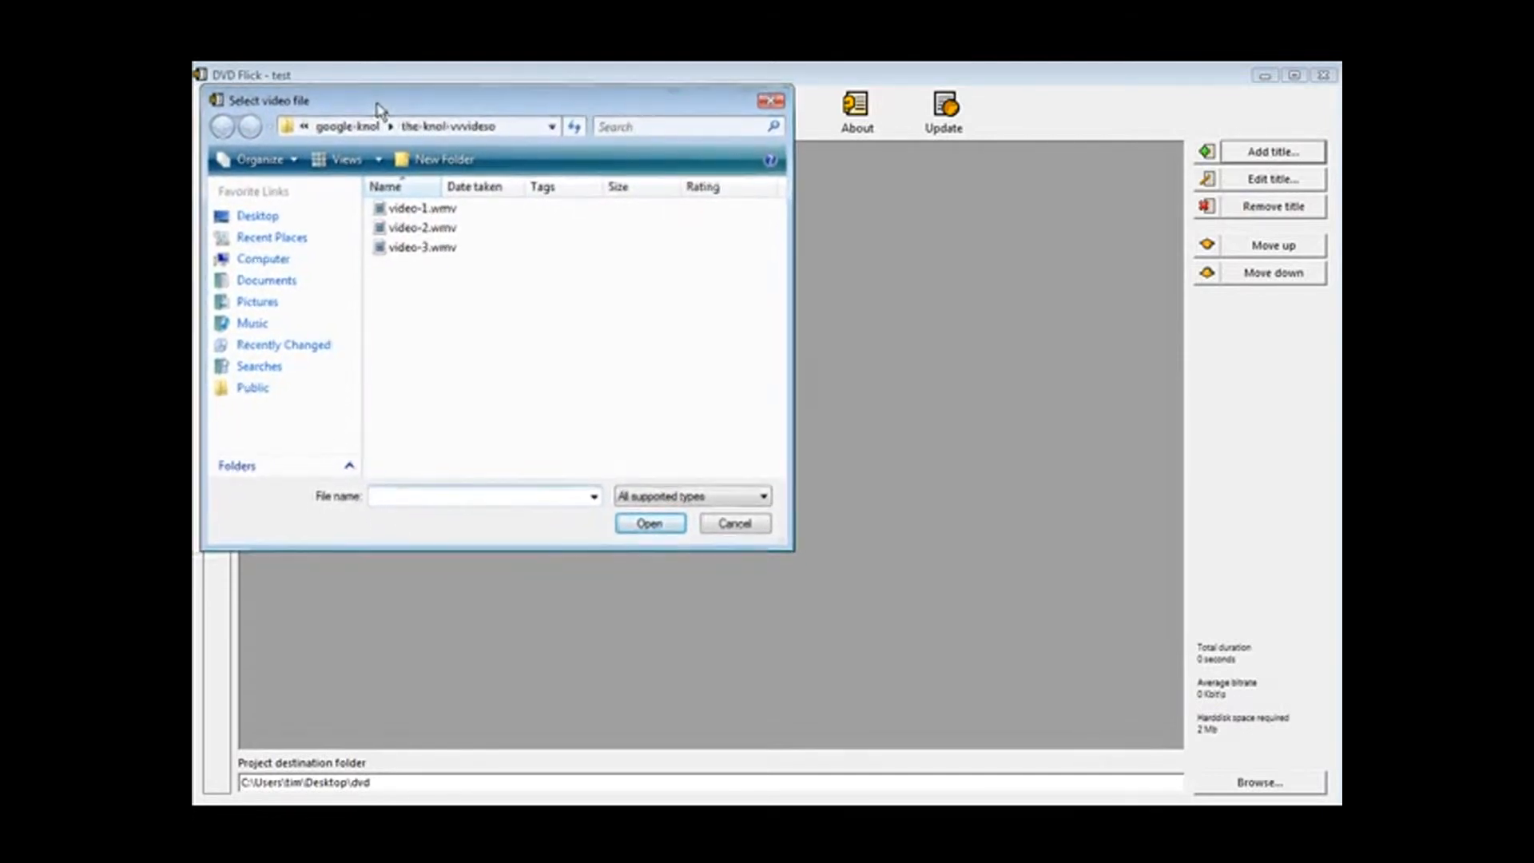
pyautogui.doubleClick(438, 211)
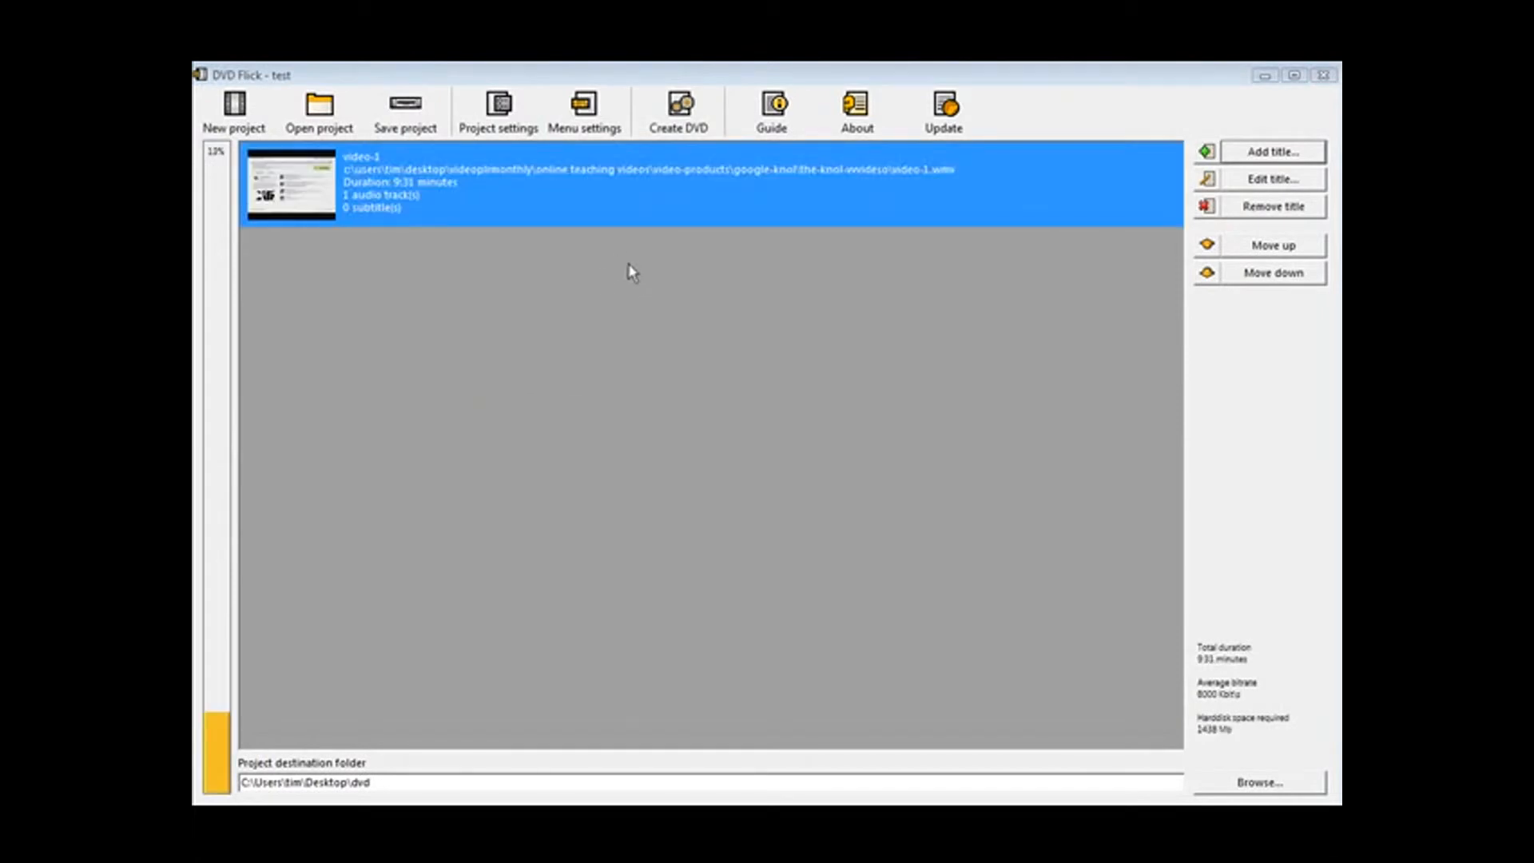
# - Add video-2.wmv and video-3.wmv to the project as further titles
pyautogui.click(1278, 152)
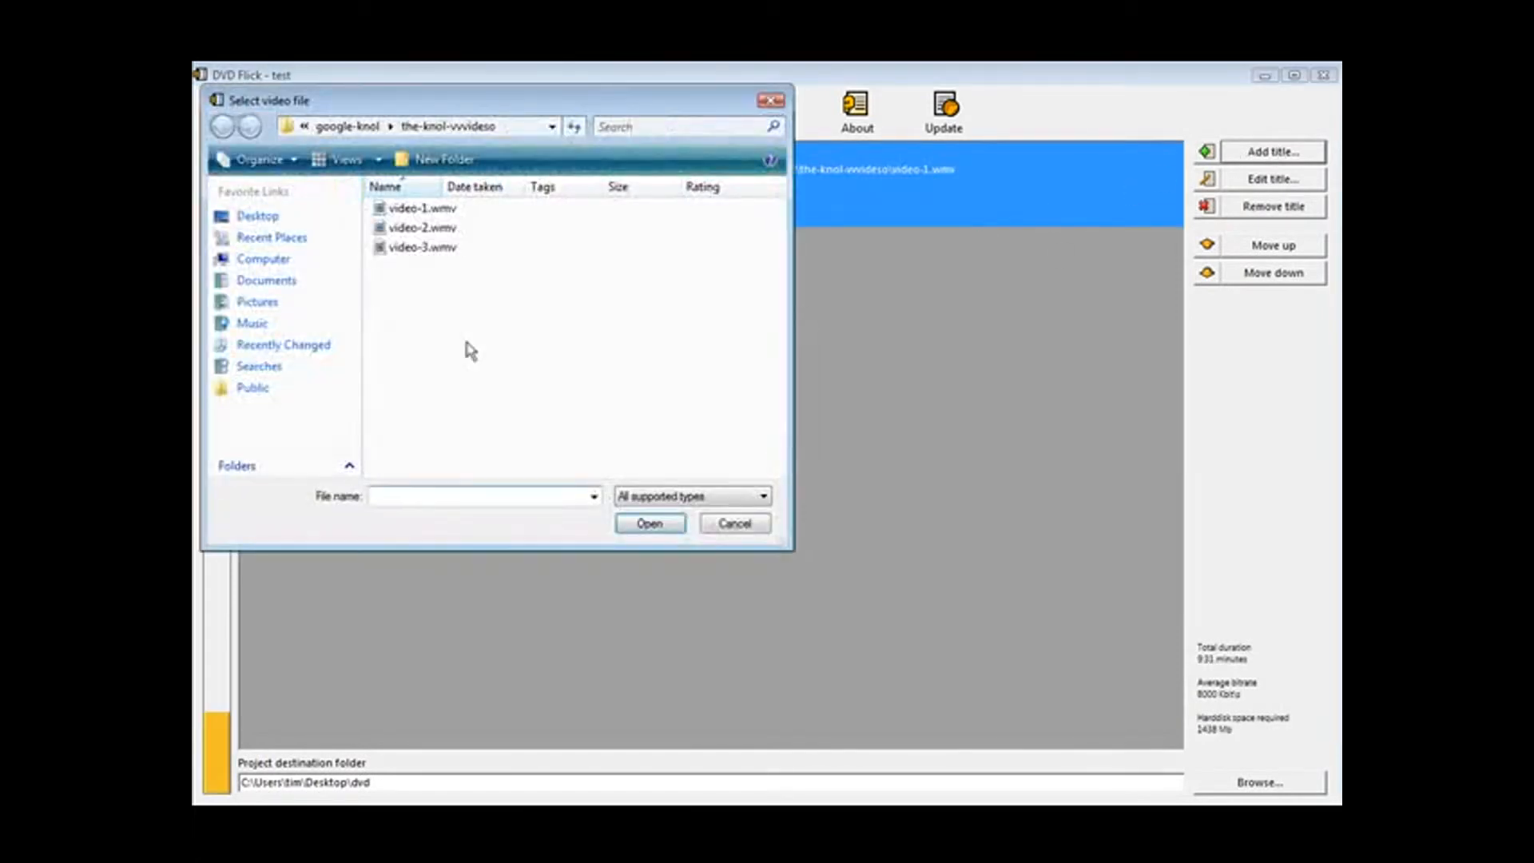
pyautogui.click(422, 228)
pyautogui.press('Return')
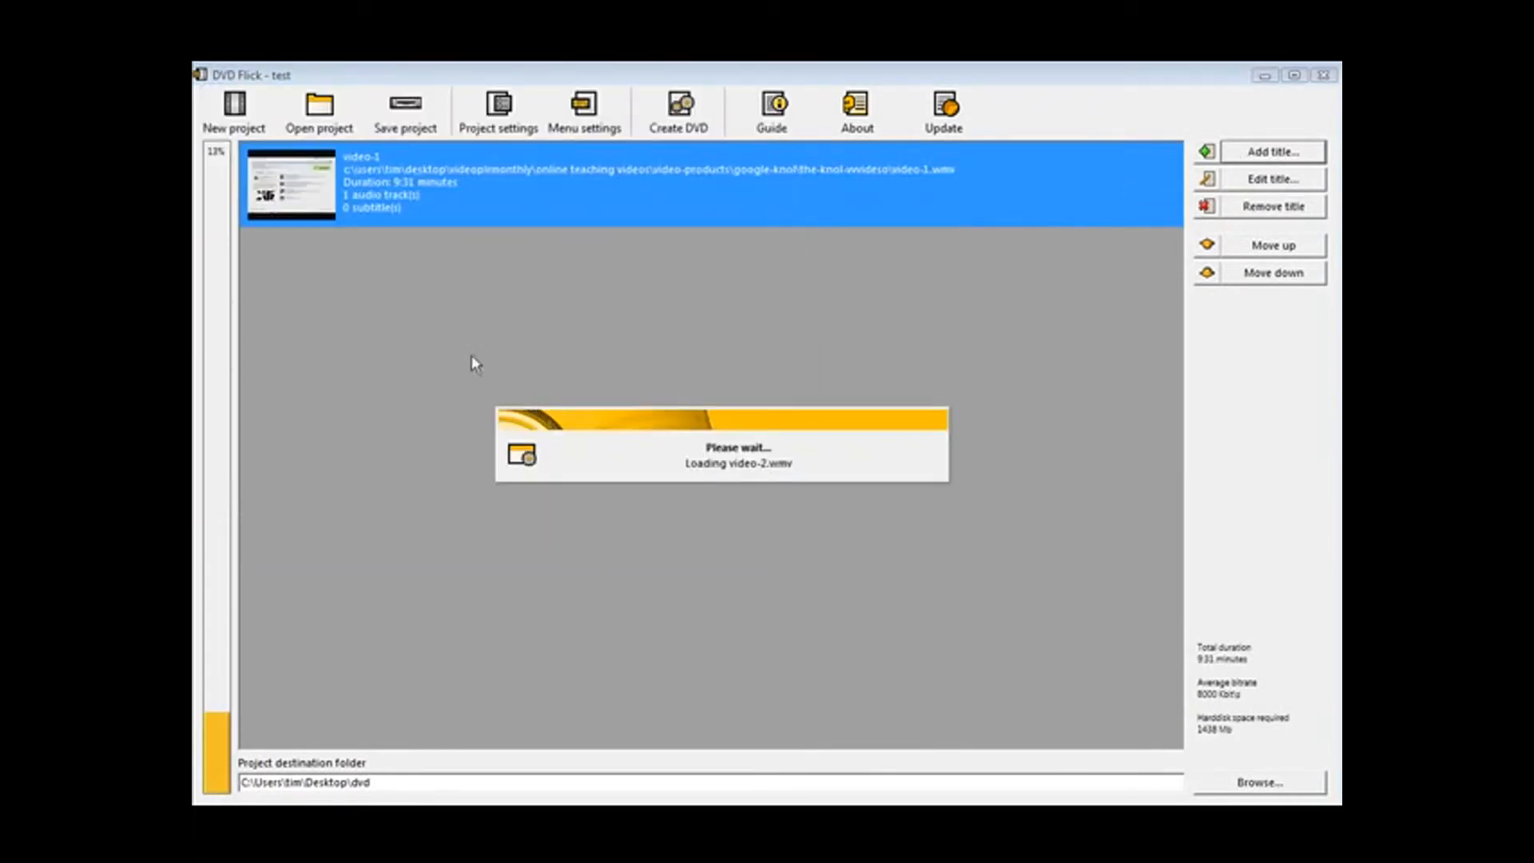
pyautogui.click(1292, 155)
pyautogui.click(421, 247)
pyautogui.press('Return')
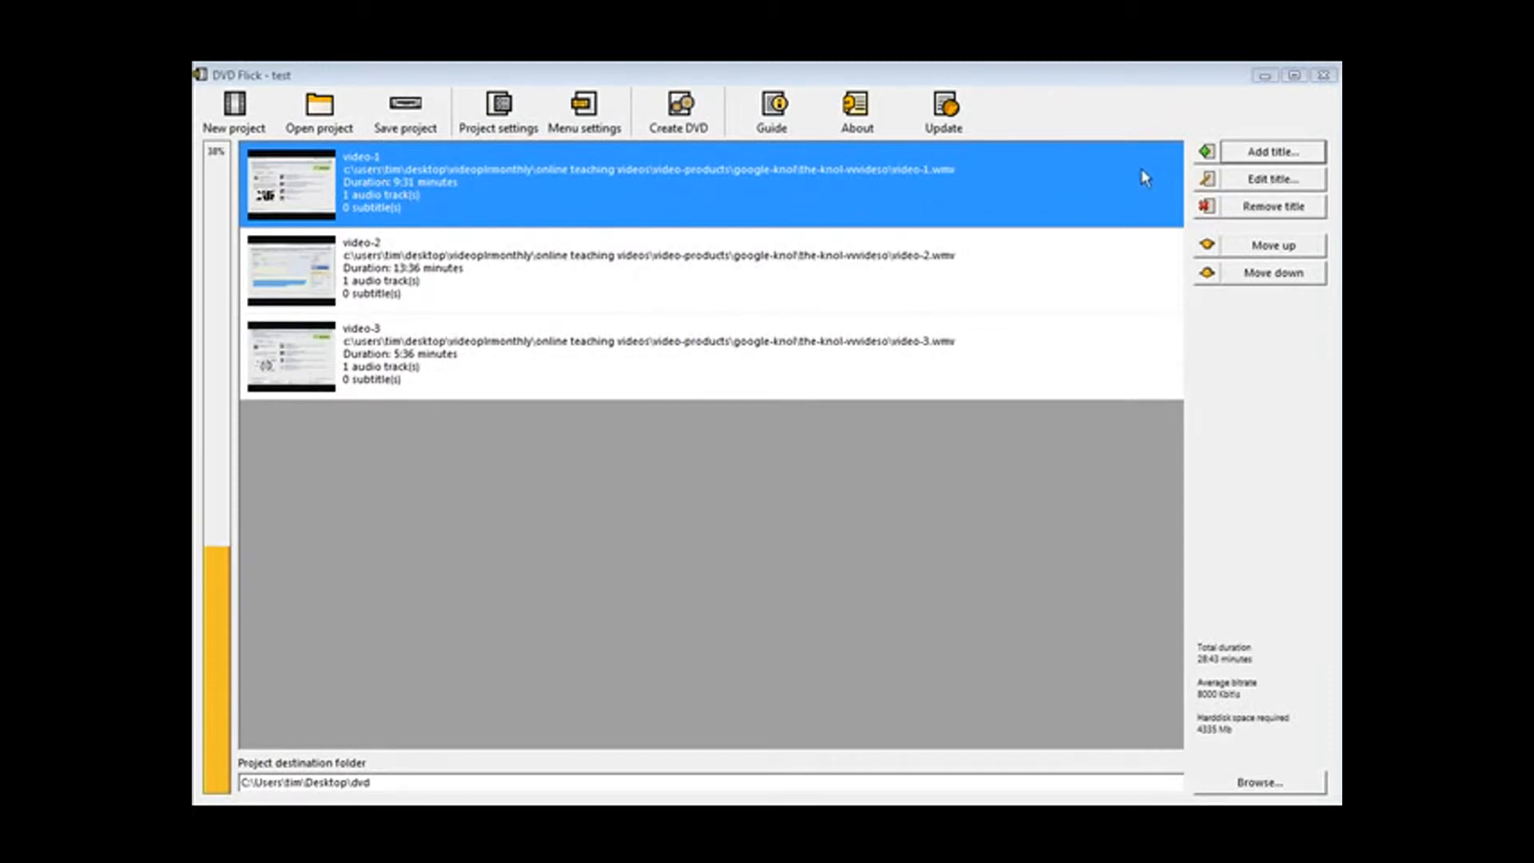
# - Rename the first title "Video One" and go on to the properties of the second title
pyautogui.click(1240, 180)
pyautogui.moveTo(751, 302); pyautogui.dragTo(718, 303)
pyautogui.write('Video One')
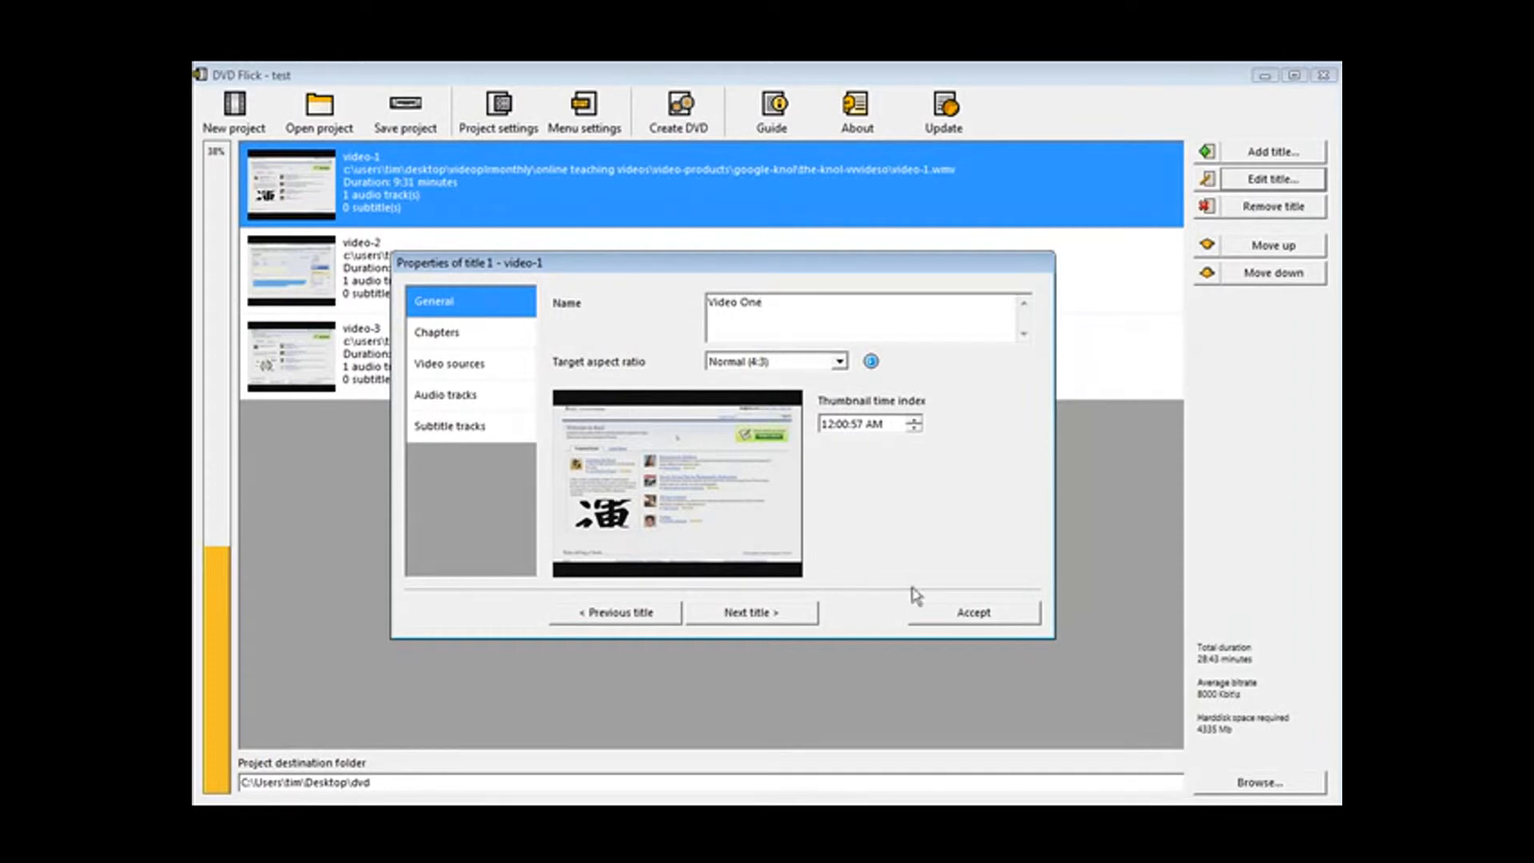
pyautogui.click(771, 616)
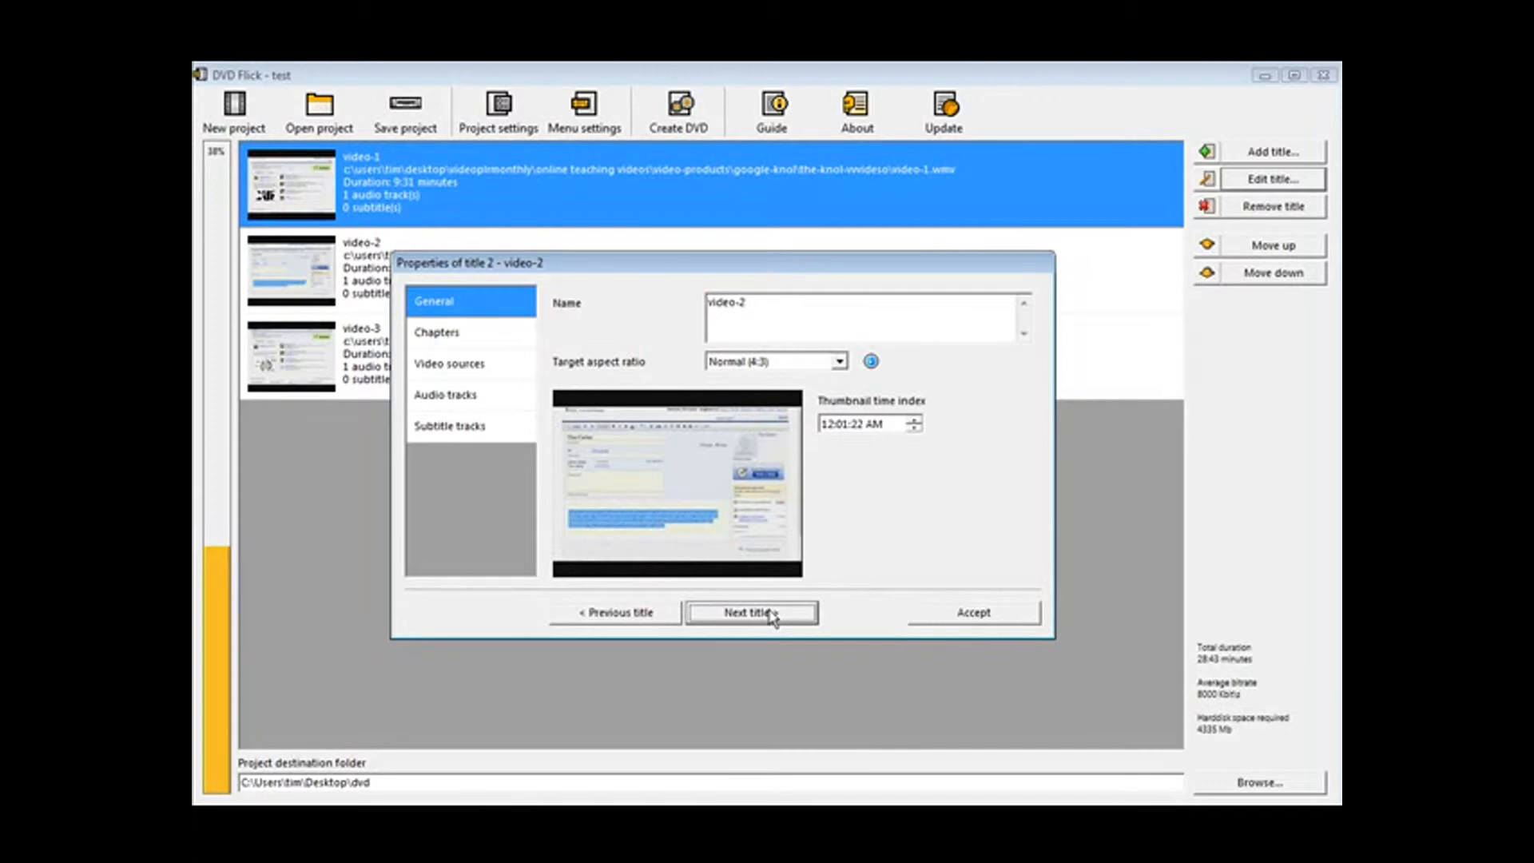
# - Rename the second title "Video Two" and go on to the properties of the third title
pyautogui.moveTo(741, 306); pyautogui.dragTo(562, 297)
pyautogui.press('BackSpace')
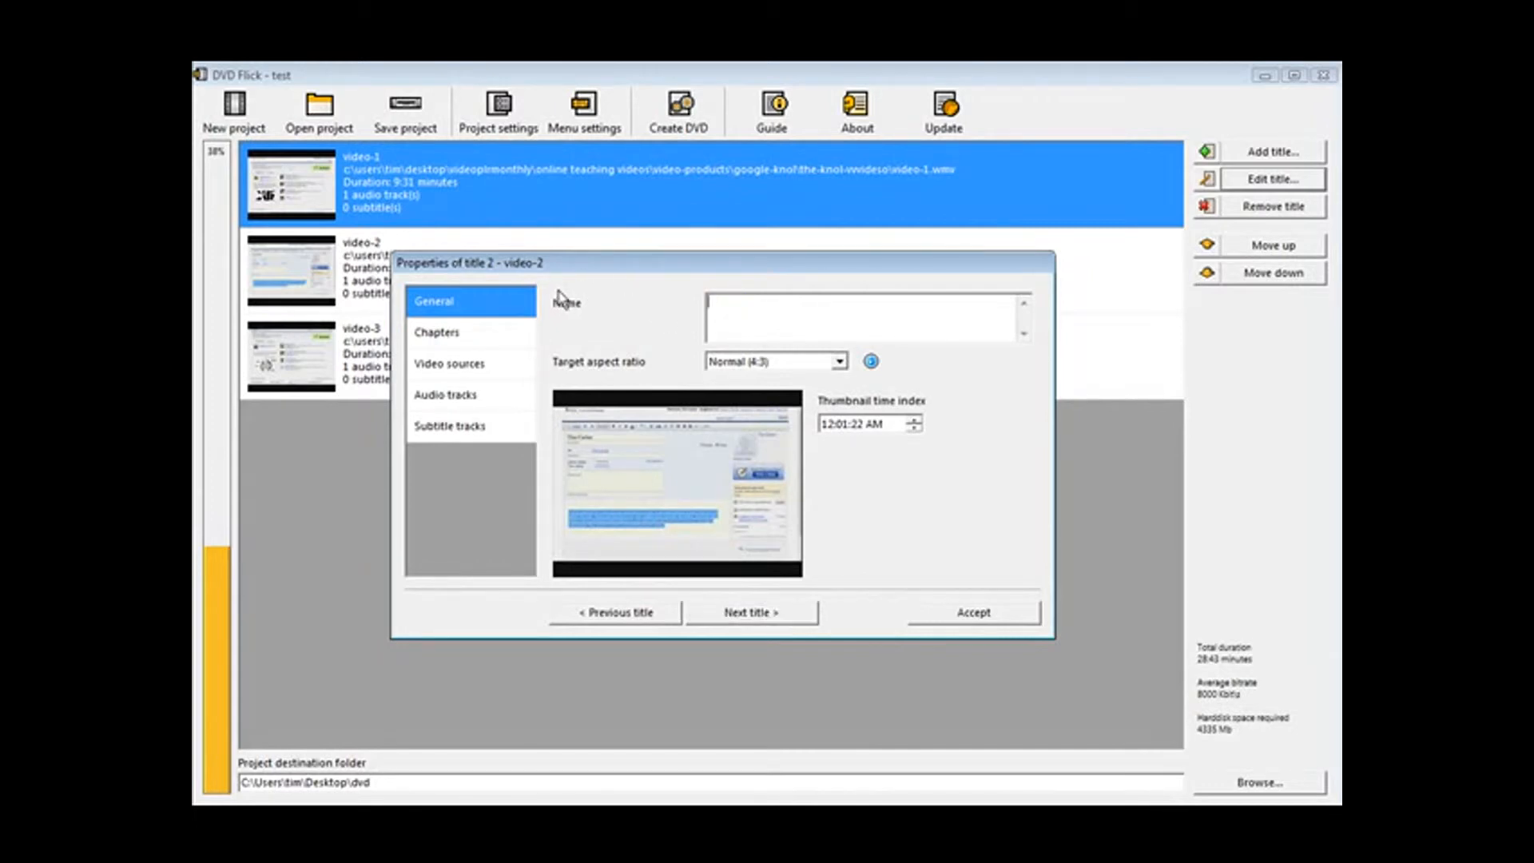
pyautogui.write('Video Two')
pyautogui.click(763, 615)
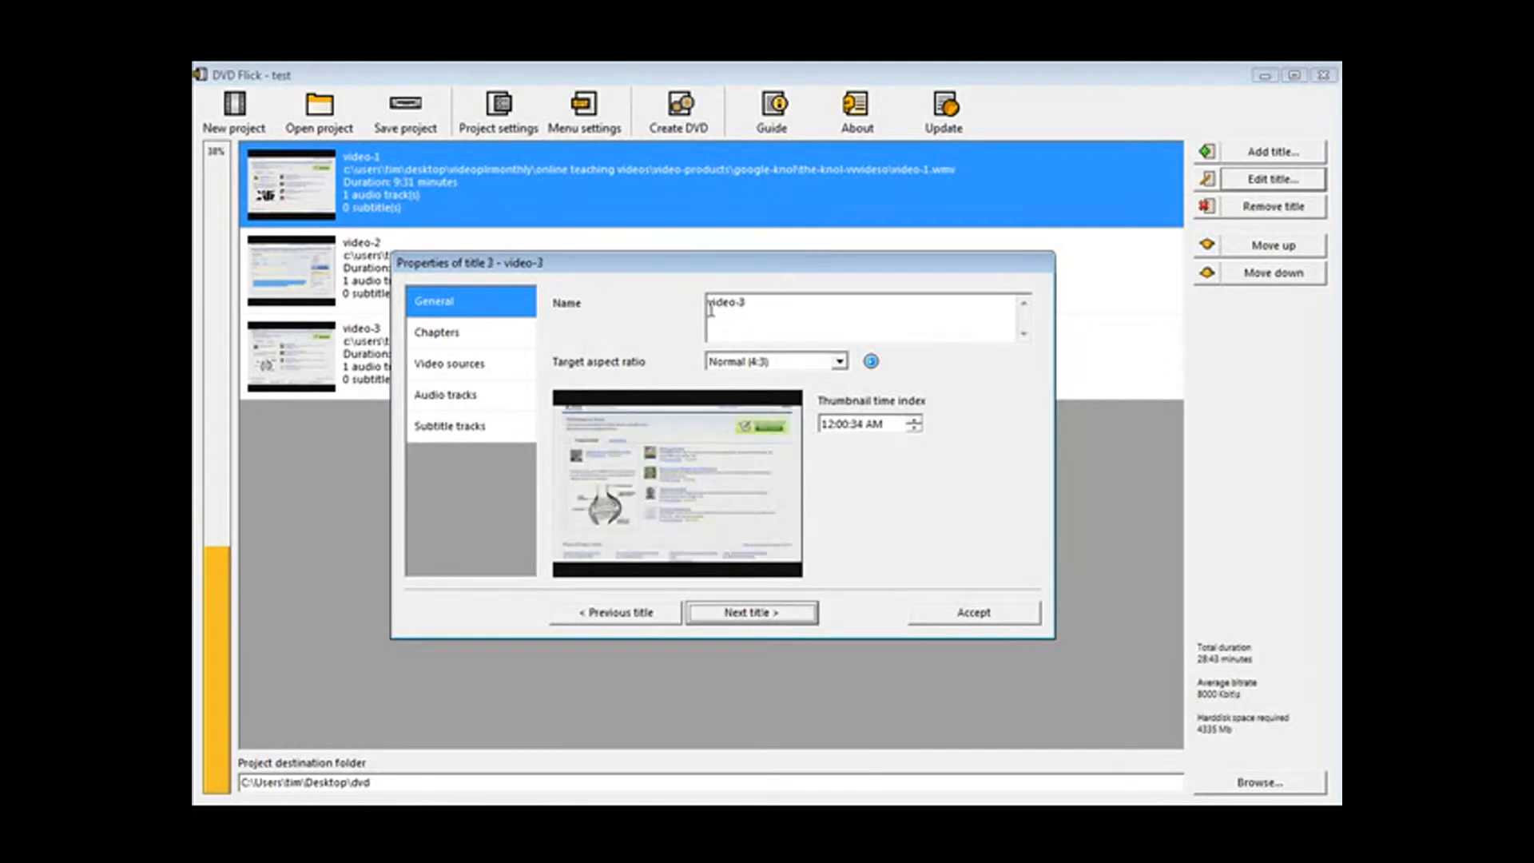
# - Rename the third title "Video Three" and accept the title properties
pyautogui.moveTo(755, 303); pyautogui.dragTo(647, 310)
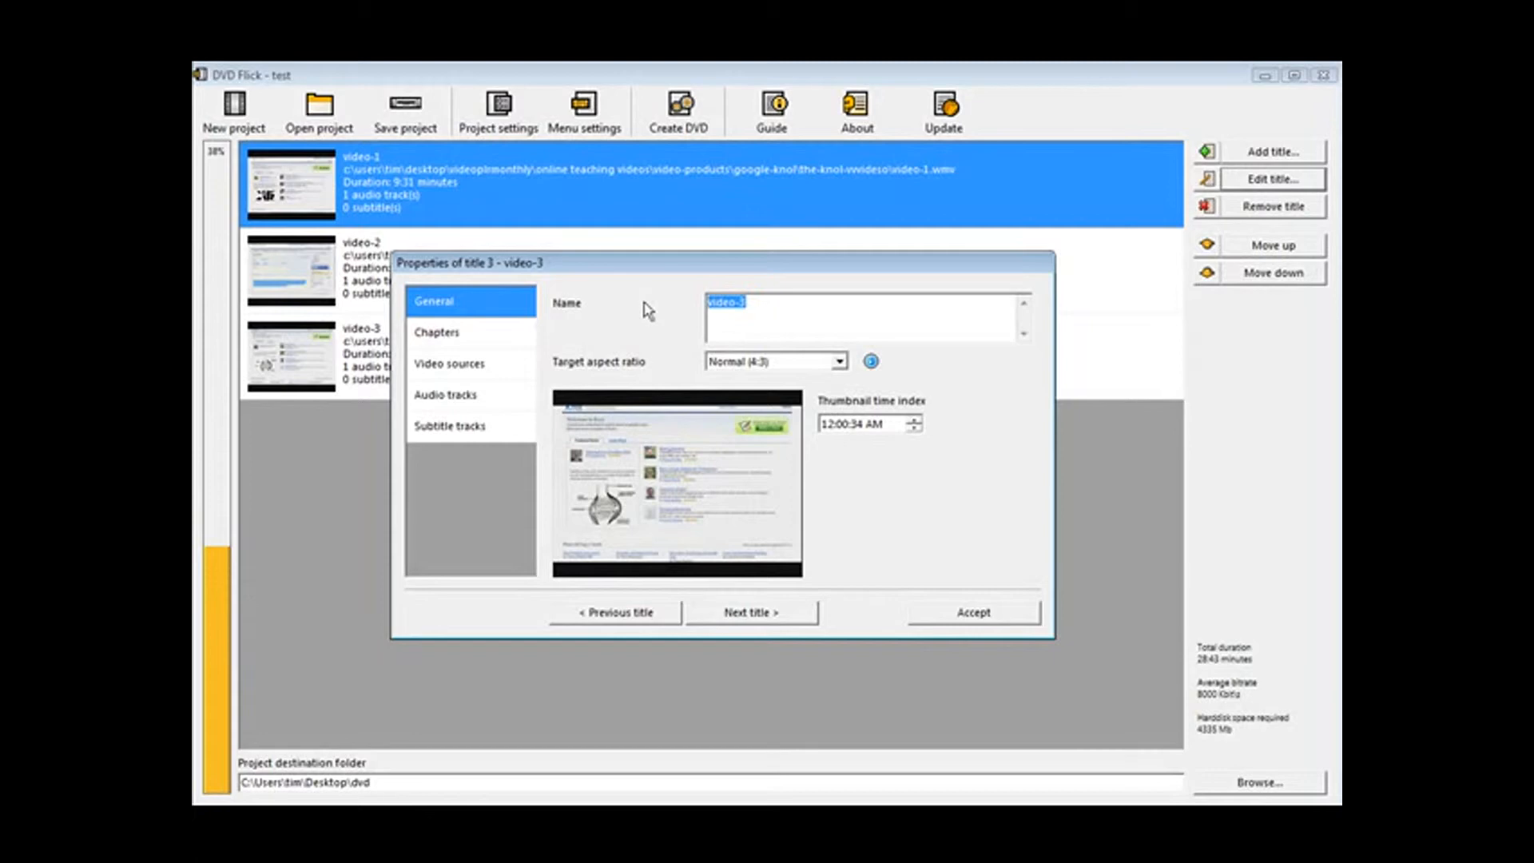
pyautogui.write('Video Three')
pyautogui.click(747, 614)
pyautogui.click(975, 609)
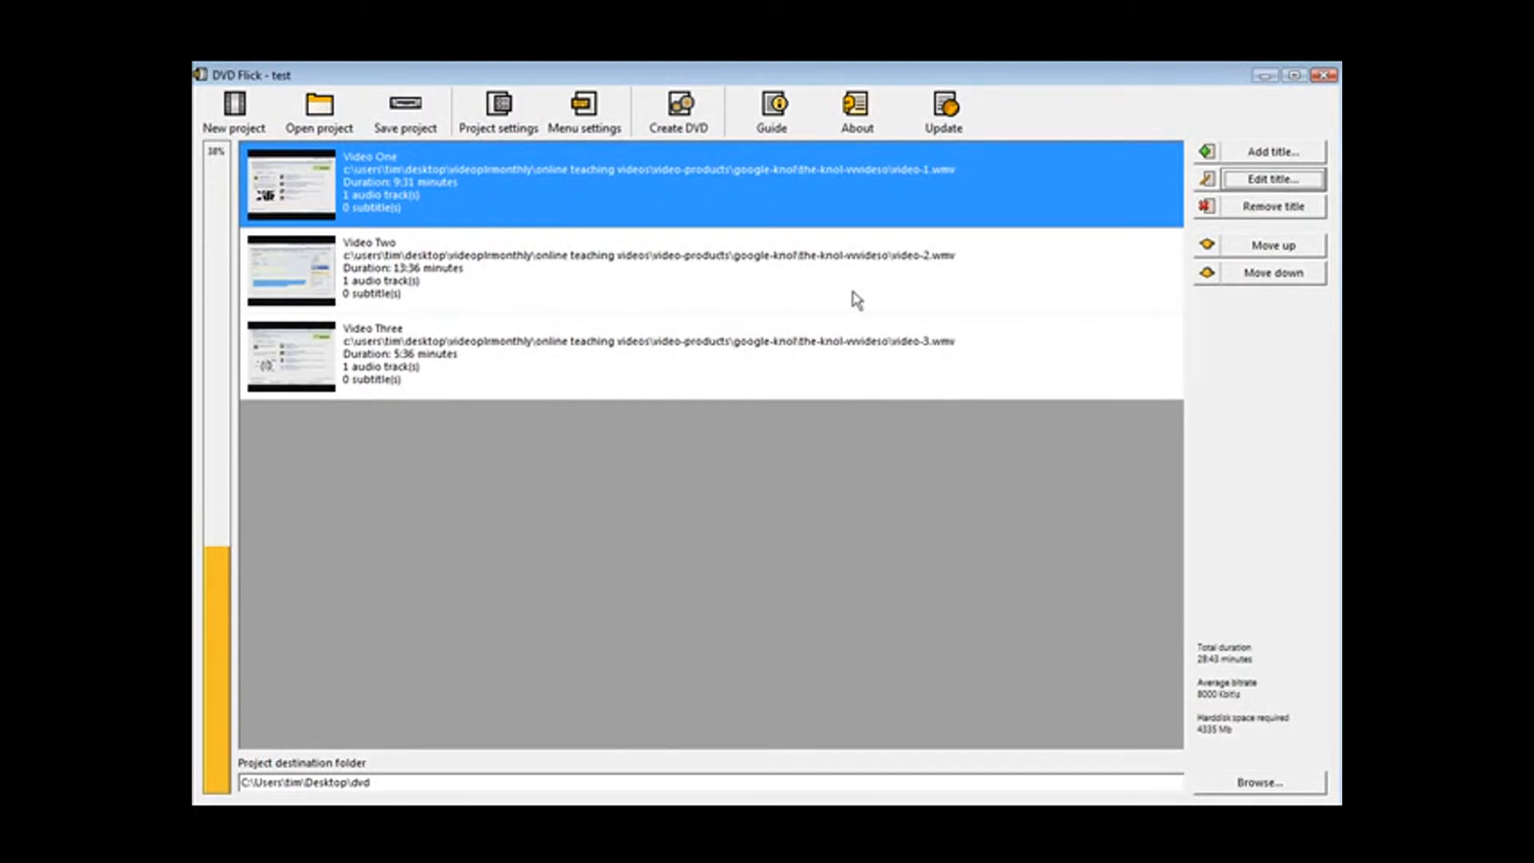
# - Start creating the DVD, confirming burning to disc and the deletion of the existing destination folder's contents
pyautogui.click(678, 124)
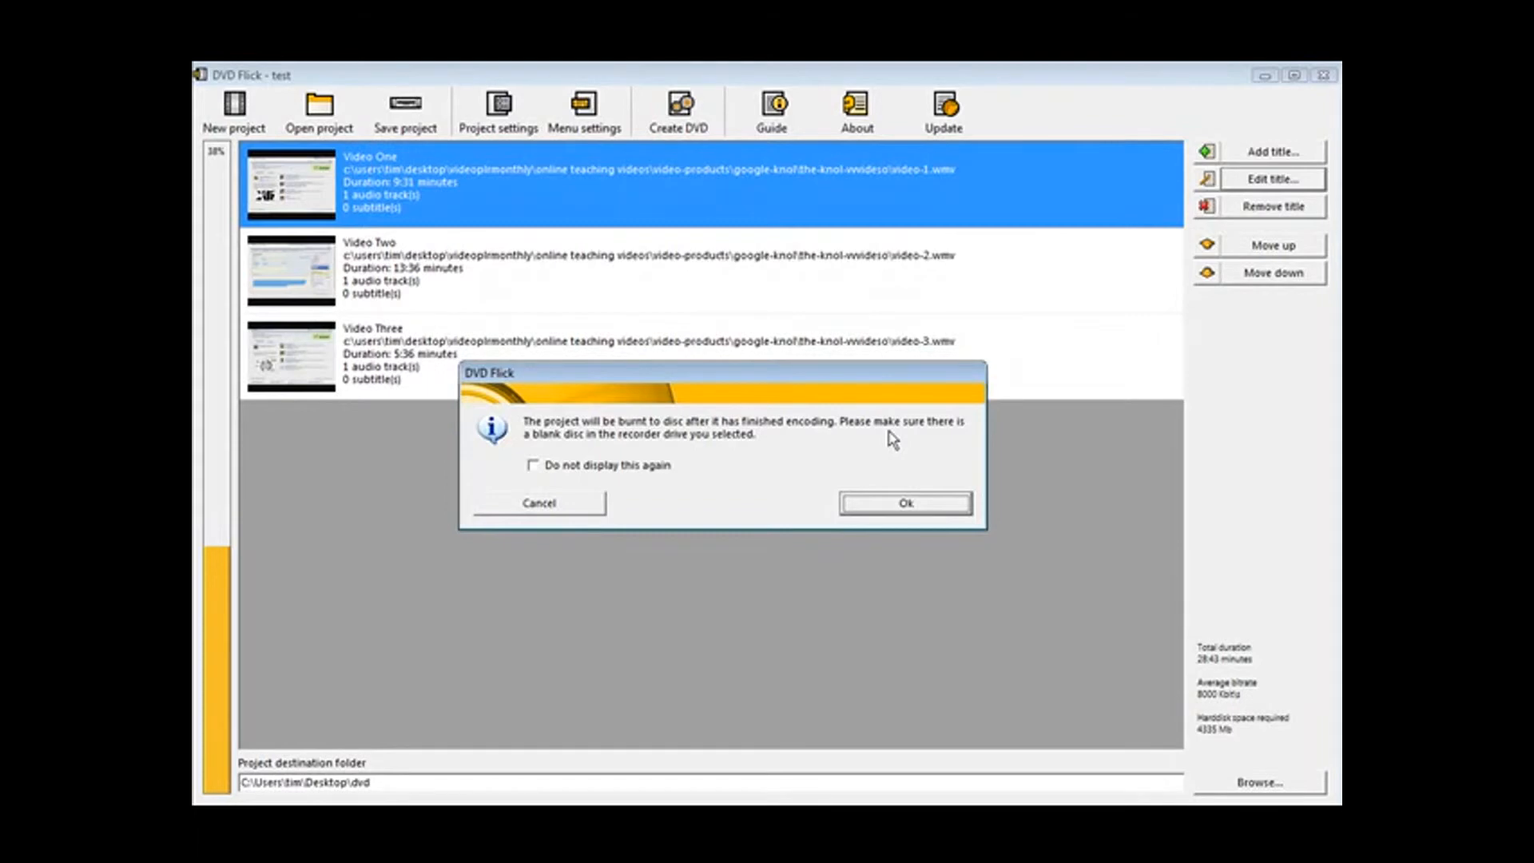
pyautogui.click(901, 501)
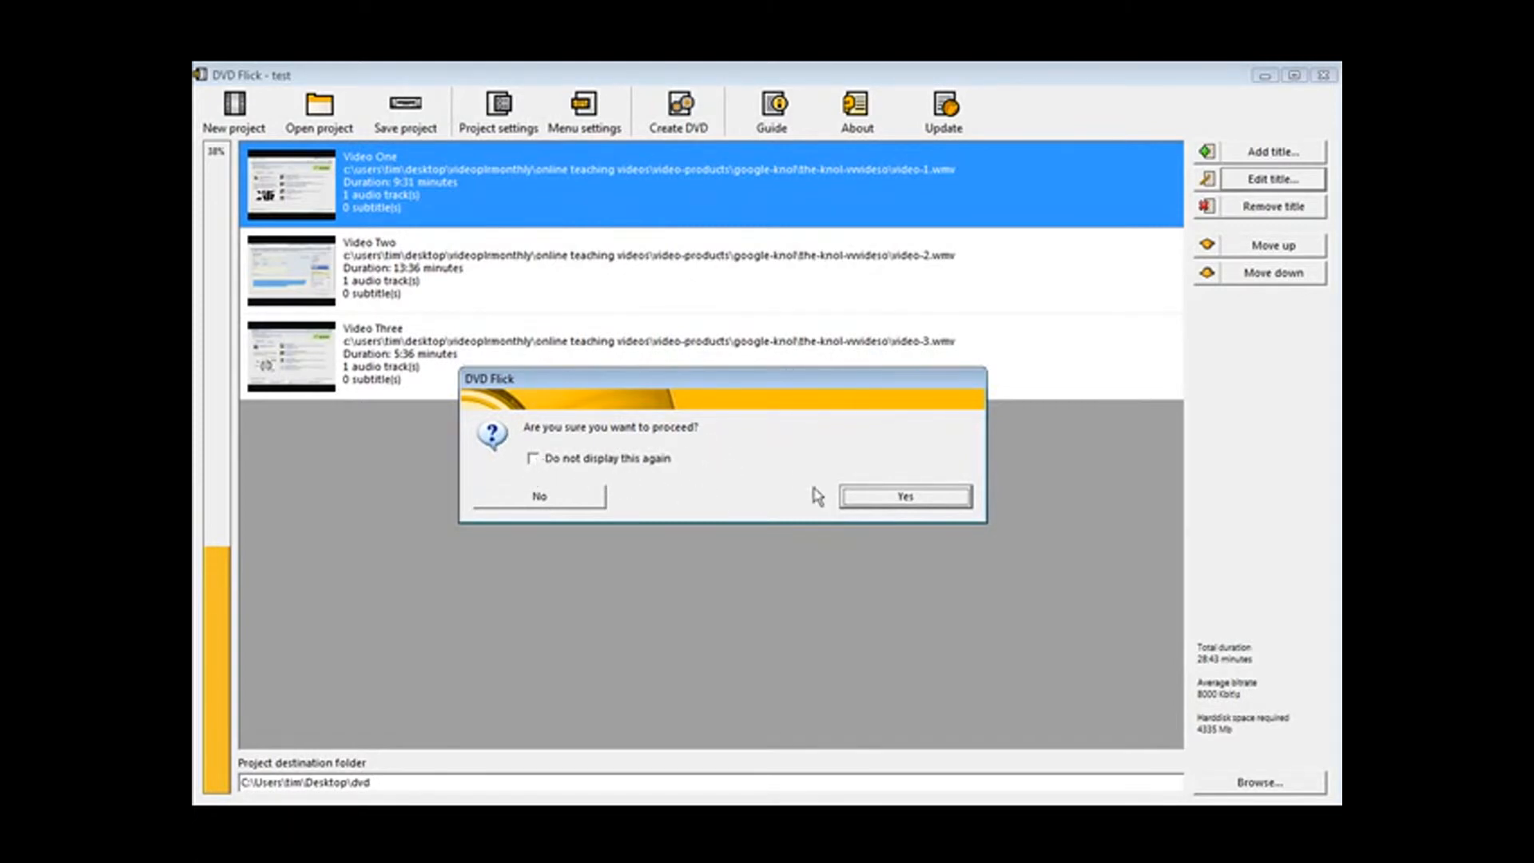
pyautogui.click(887, 499)
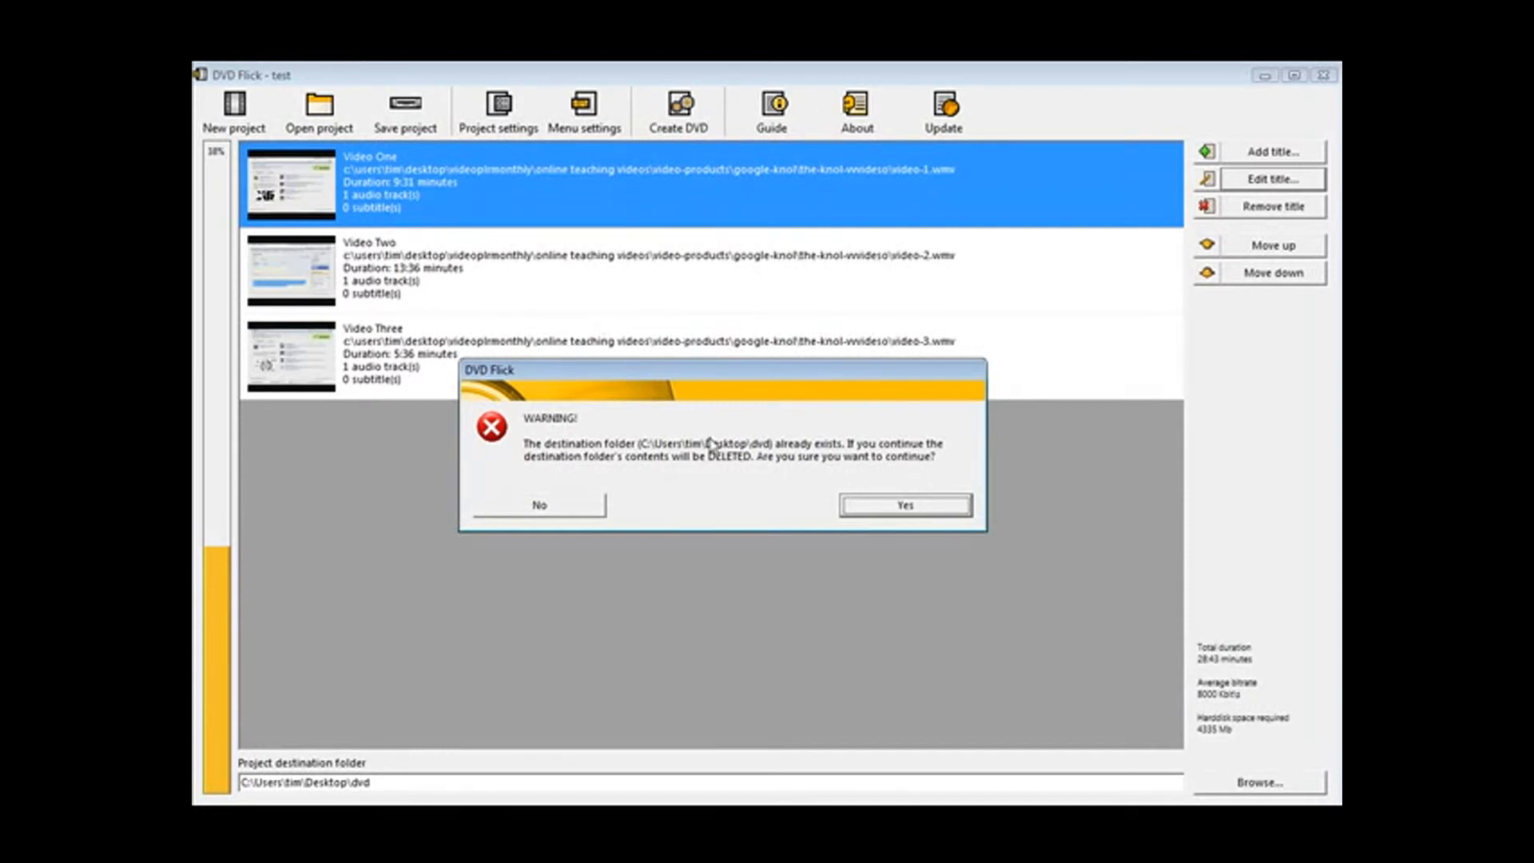
pyautogui.click(845, 500)
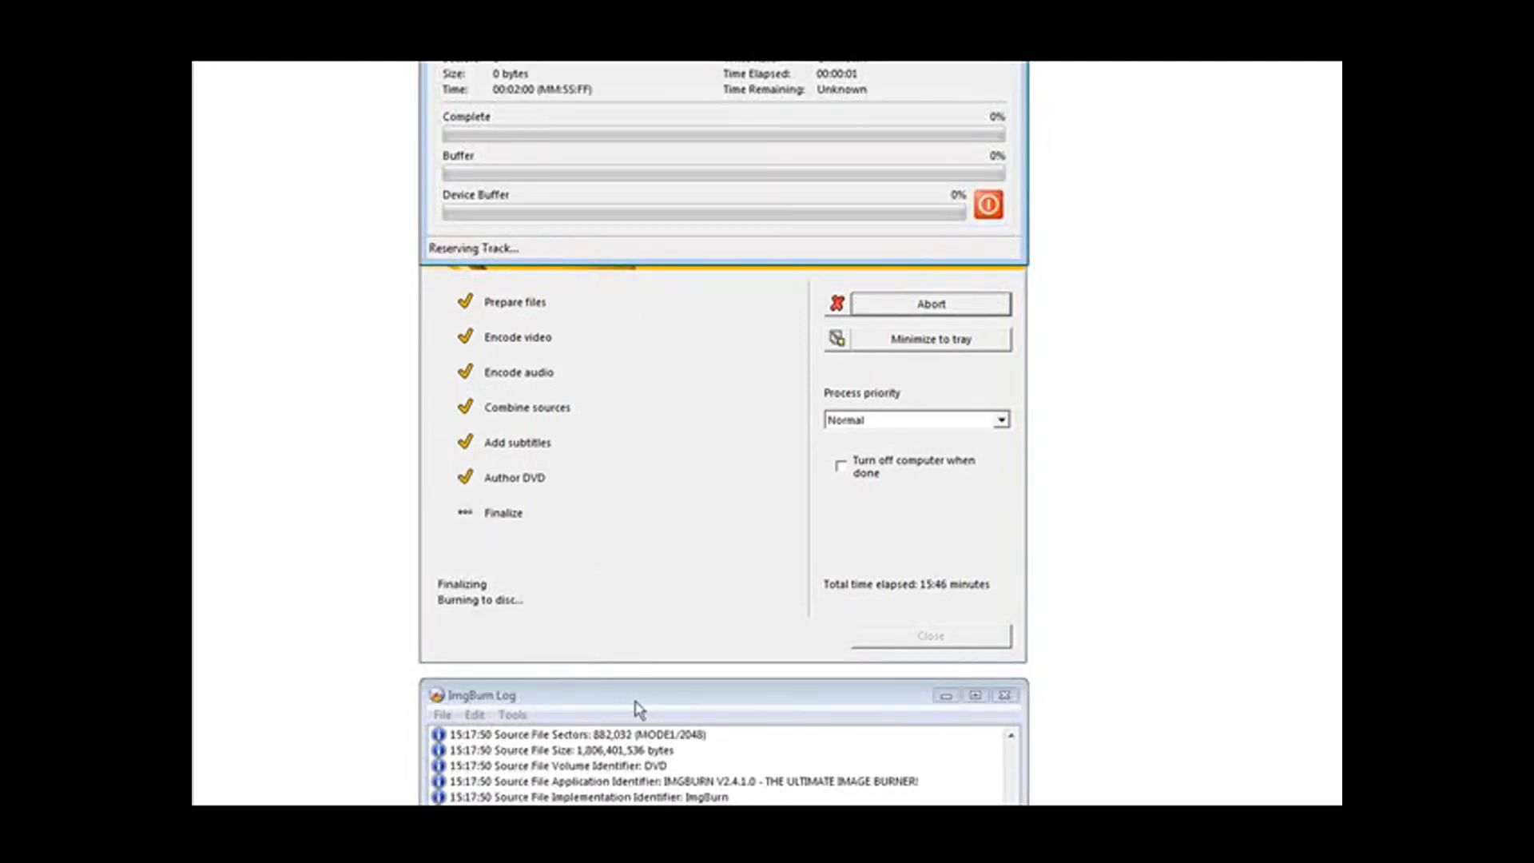
# - Arrange the ImgBurn log and main ImgBurn windows one above the other to monitor the burn
pyautogui.moveTo(641, 703); pyautogui.dragTo(631, 522)
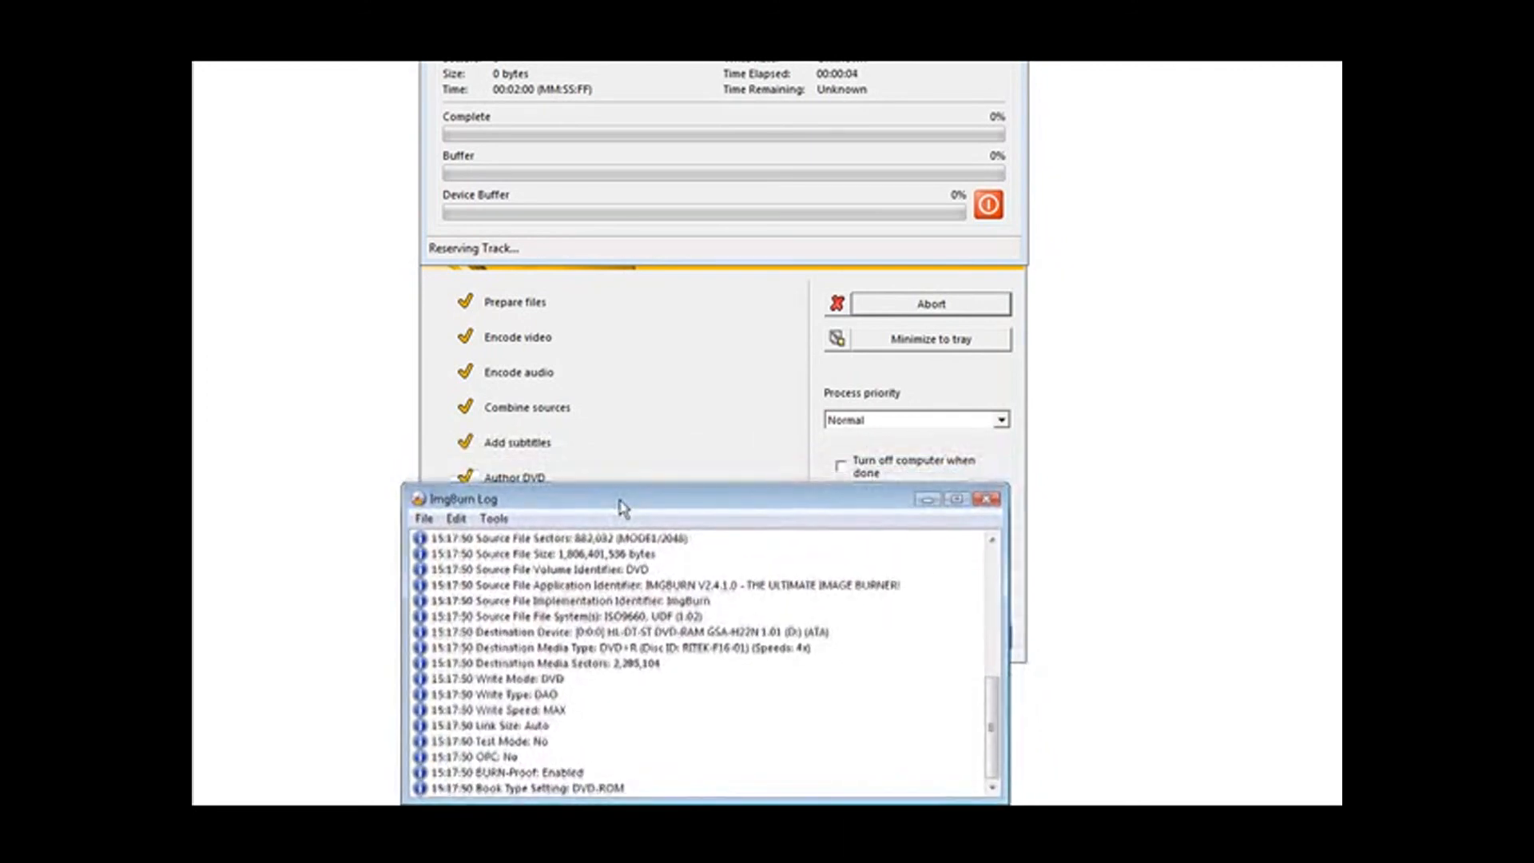
pyautogui.moveTo(583, 0); pyautogui.dragTo(581, 79)
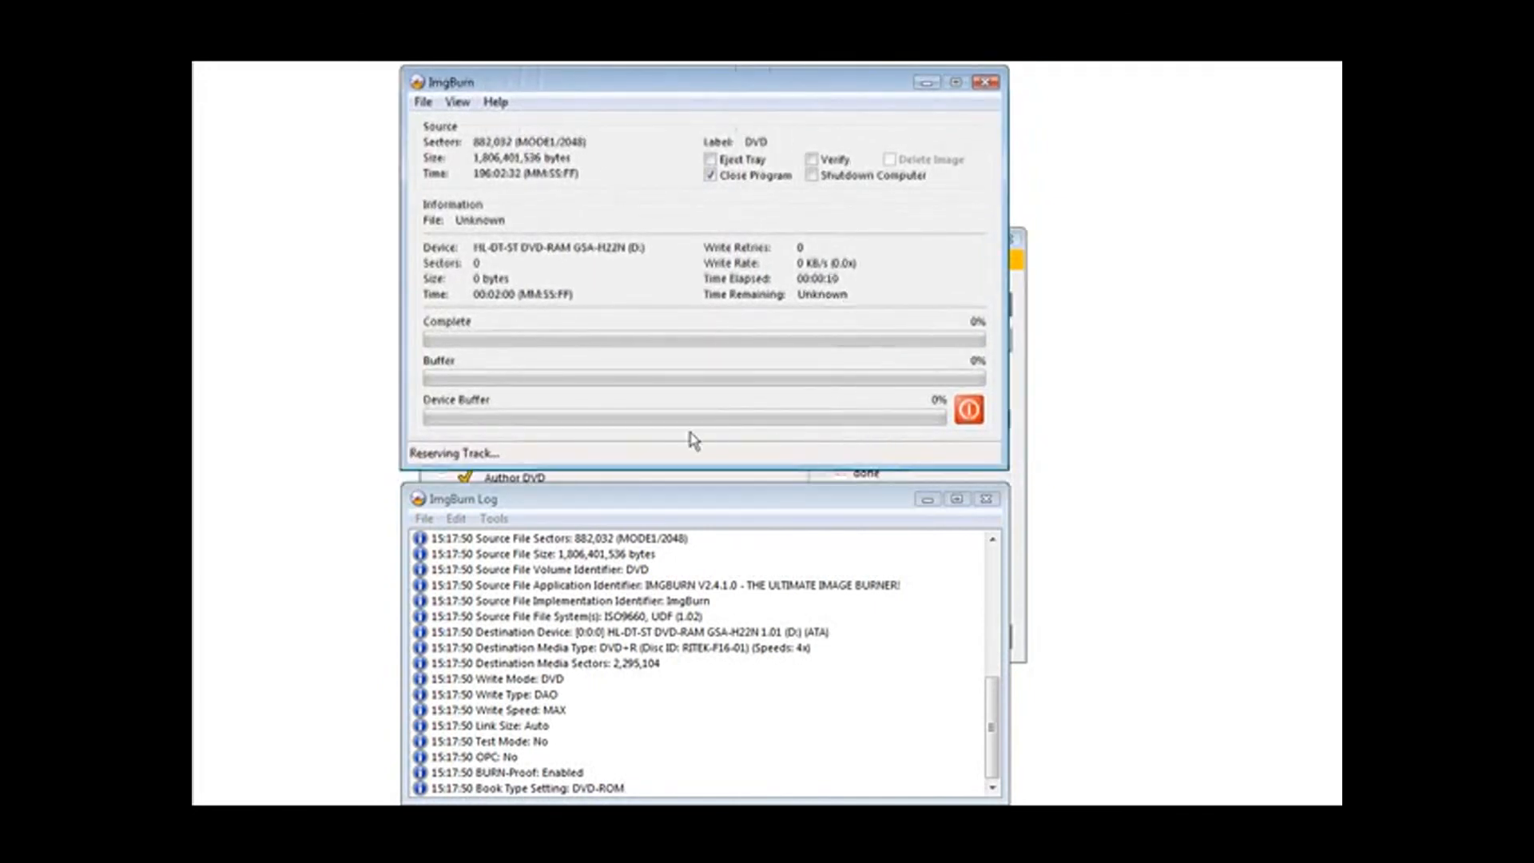